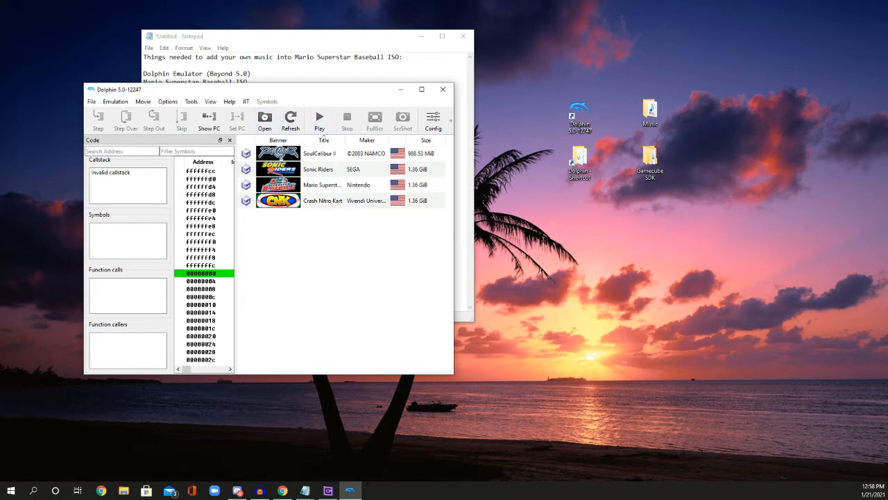
pyautogui.click(92, 101)
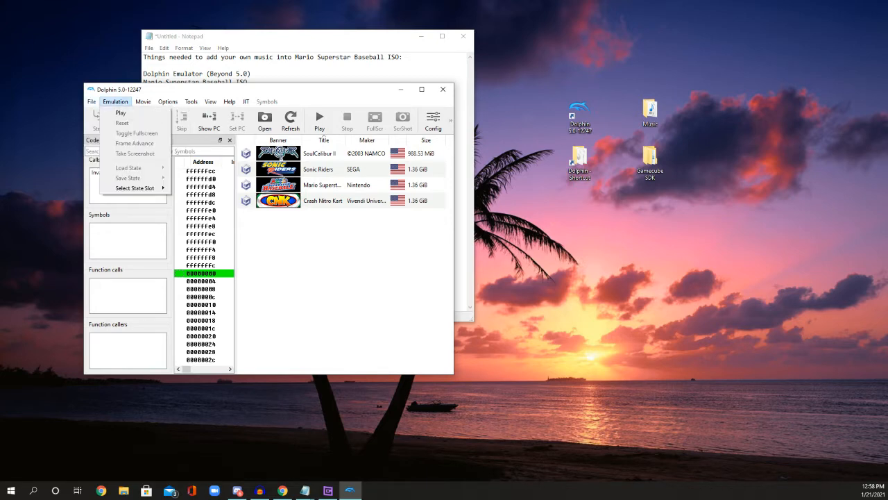
pyautogui.moveTo(191, 101)
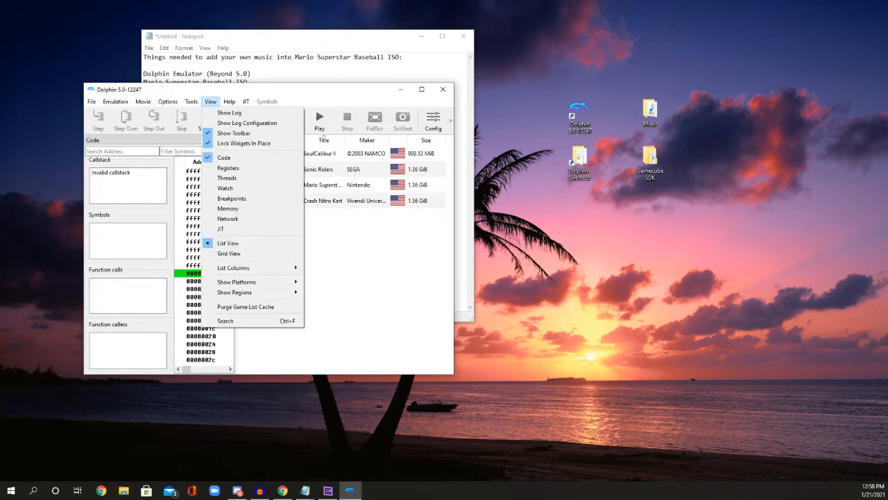
pyautogui.moveTo(229, 101)
pyautogui.press('Escape')
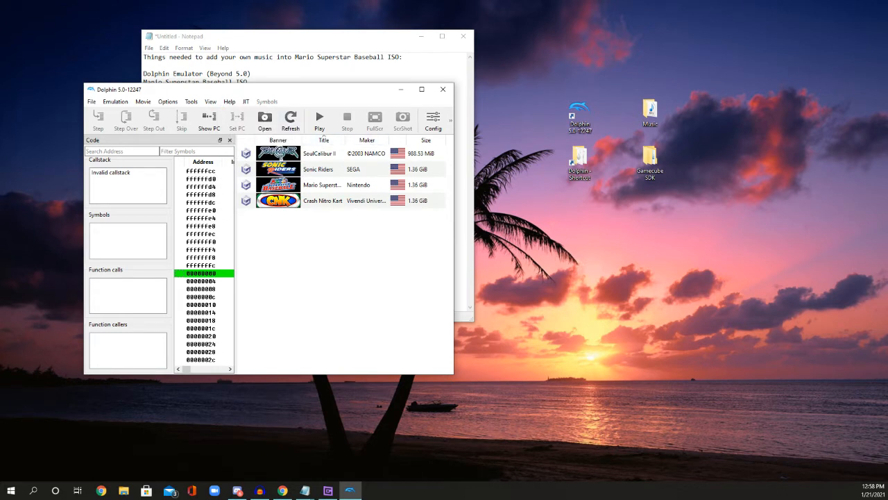
# Step: Create a folder named MSB Extract inside the Dolphin games folder, then close the folder window
pyautogui.doubleClick(580, 163)
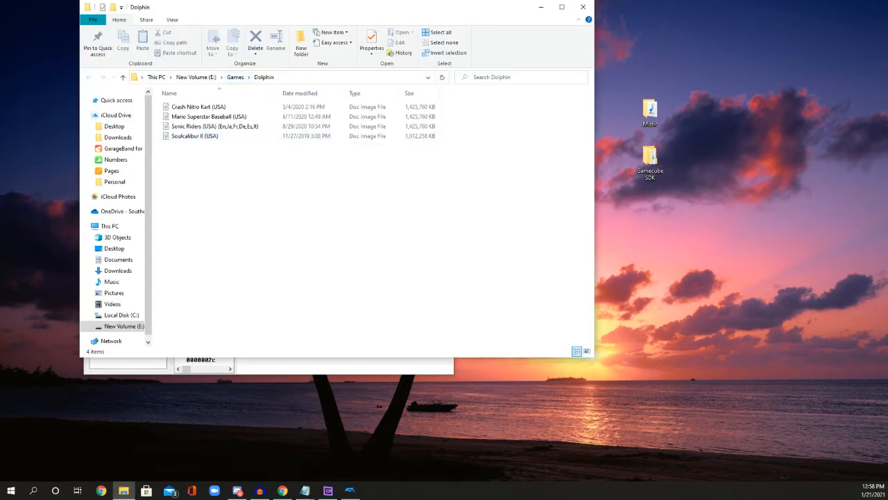
pyautogui.moveTo(253, 12); pyautogui.dragTo(352, 54)
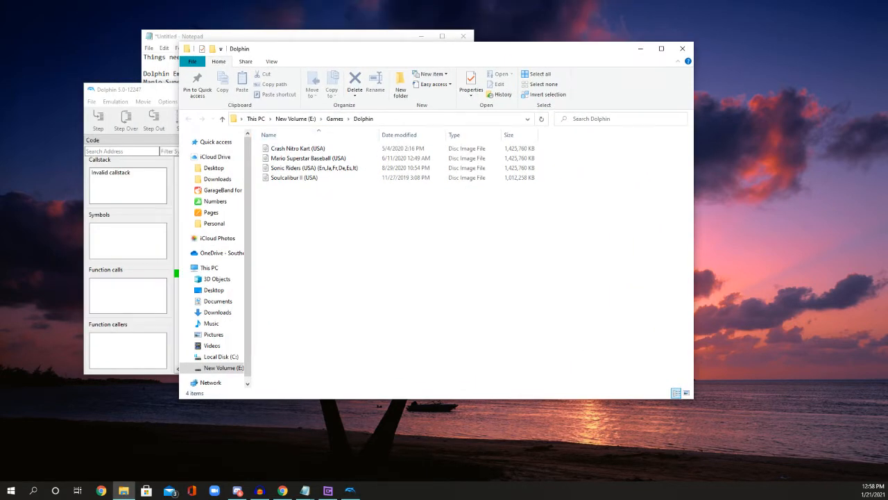
pyautogui.click(400, 85)
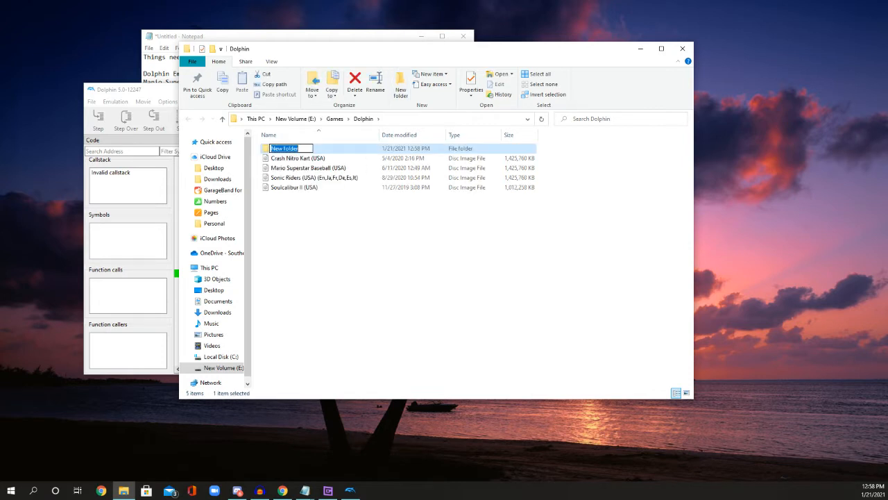
pyautogui.write('MSB Extract')
pyautogui.press('Return')
pyautogui.click(682, 49)
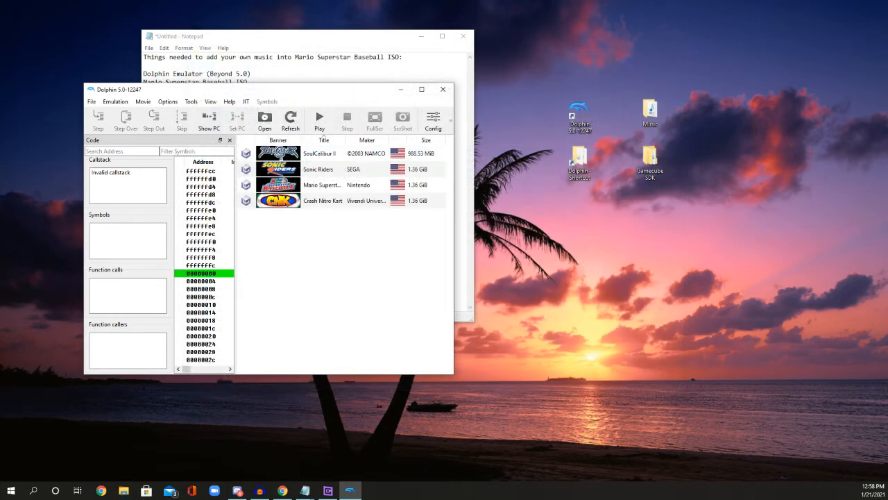
# Step: Open the properties of Mario Superstar Baseball from the game list and show its disc filesystem
pyautogui.click(322, 185)
pyautogui.click(323, 185)
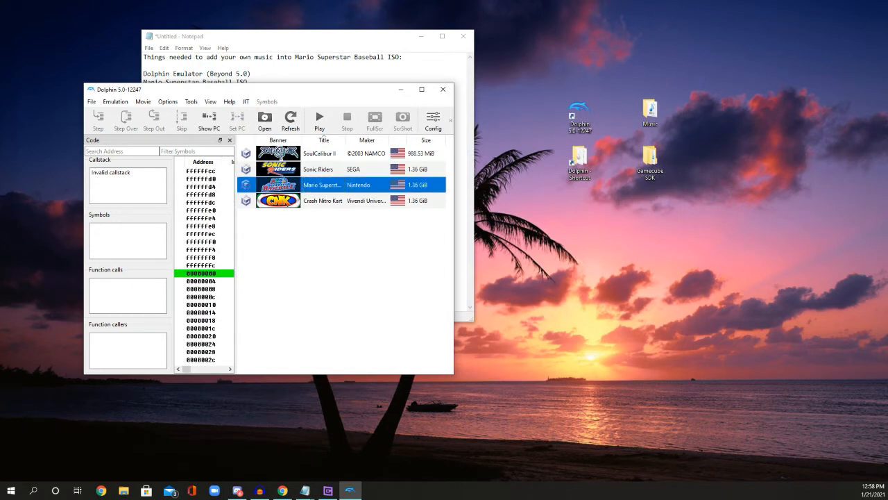
pyautogui.rightClick(389, 183)
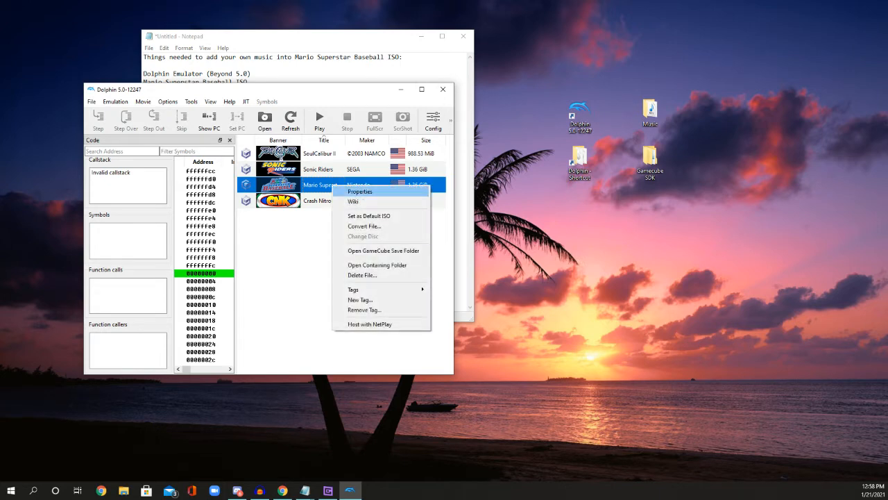
pyautogui.click(406, 191)
pyautogui.click(356, 97)
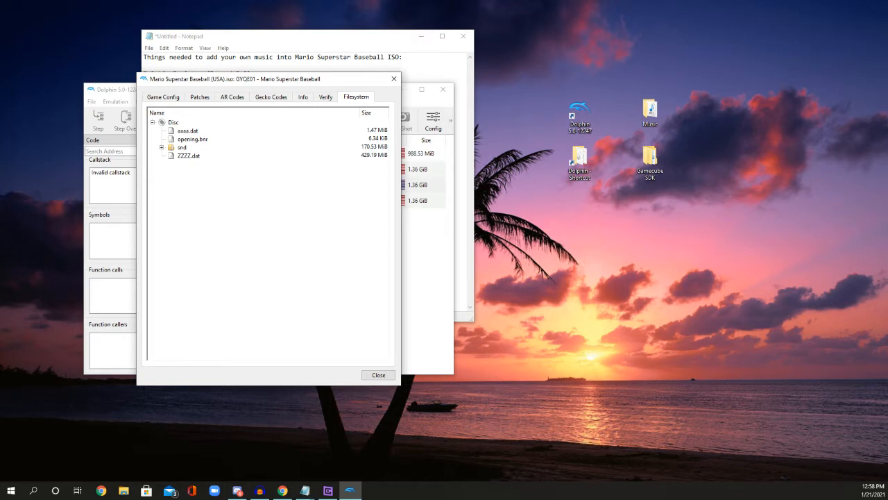
# Step: Extract the entire Mario Superstar Baseball disc into the MSB Extract folder and close the game's properties
pyautogui.rightClick(173, 122)
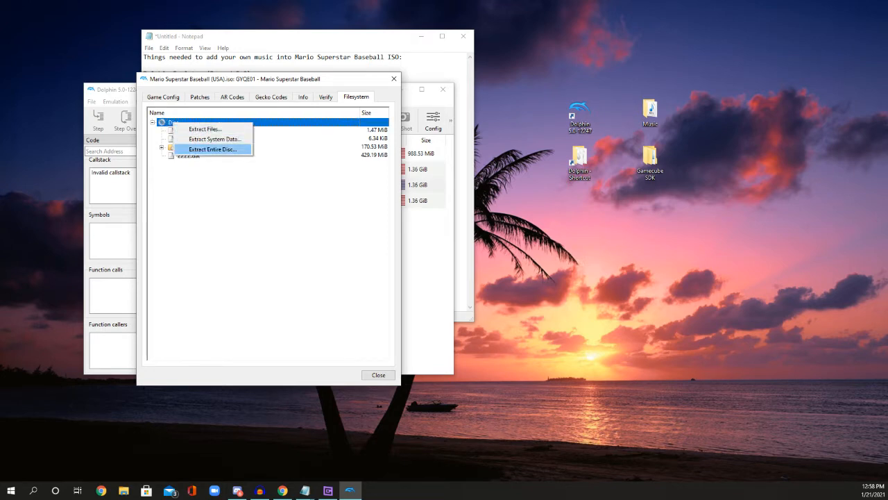
pyautogui.click(212, 150)
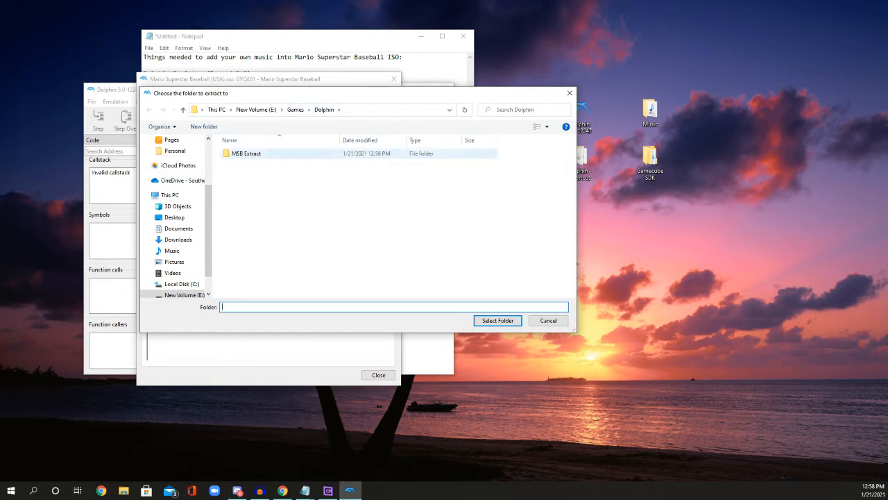
pyautogui.click(246, 154)
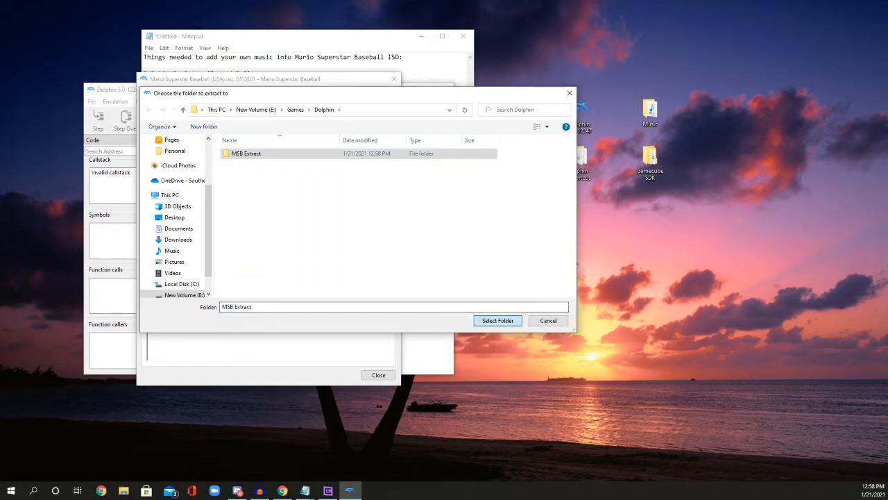
pyautogui.press('Return')
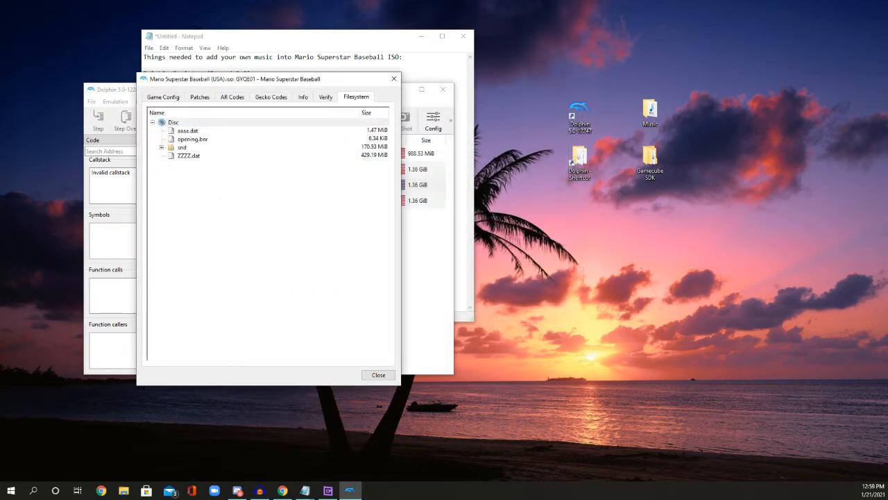
pyautogui.press('Escape')
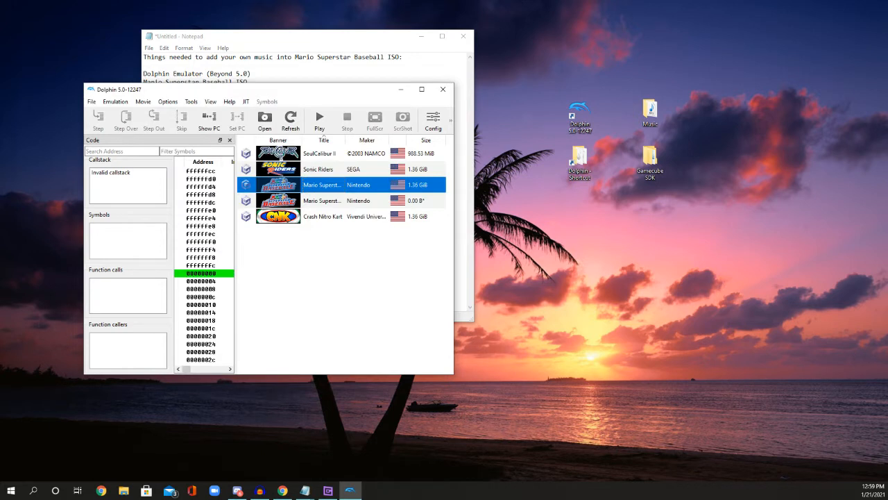
# Step: Minimize Dolphin, open the MSB Extract folder in the Dolphin games folder and check the contents of its sys subfolder
pyautogui.click(331, 200)
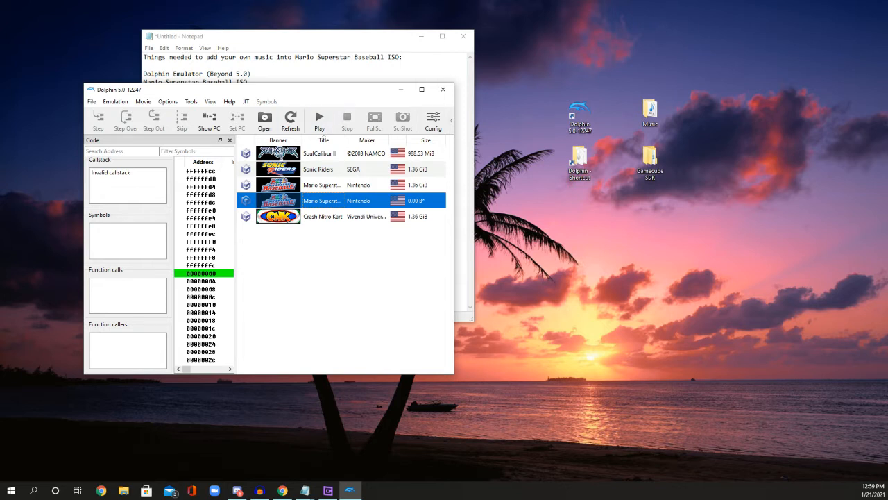
pyautogui.click(400, 89)
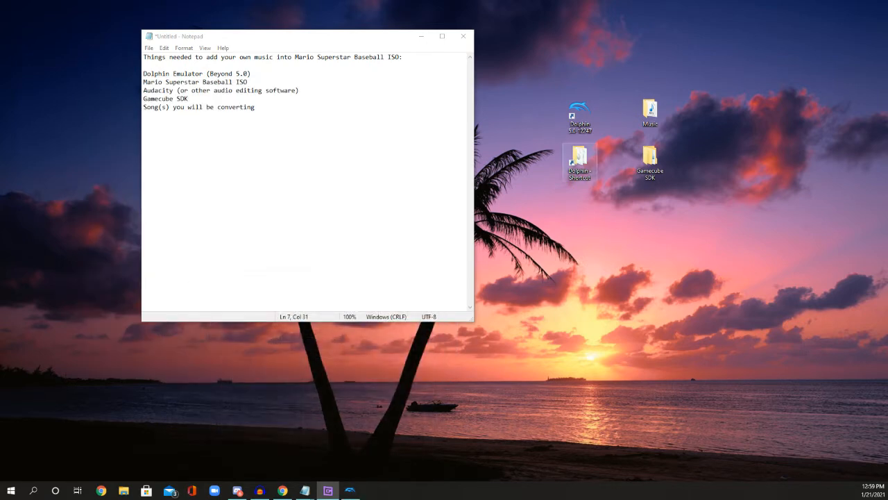
pyautogui.doubleClick(580, 160)
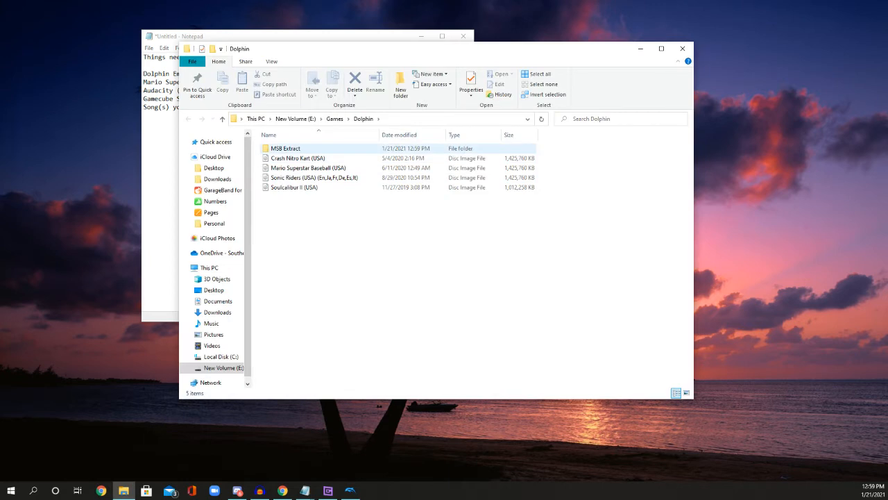
pyautogui.doubleClick(286, 149)
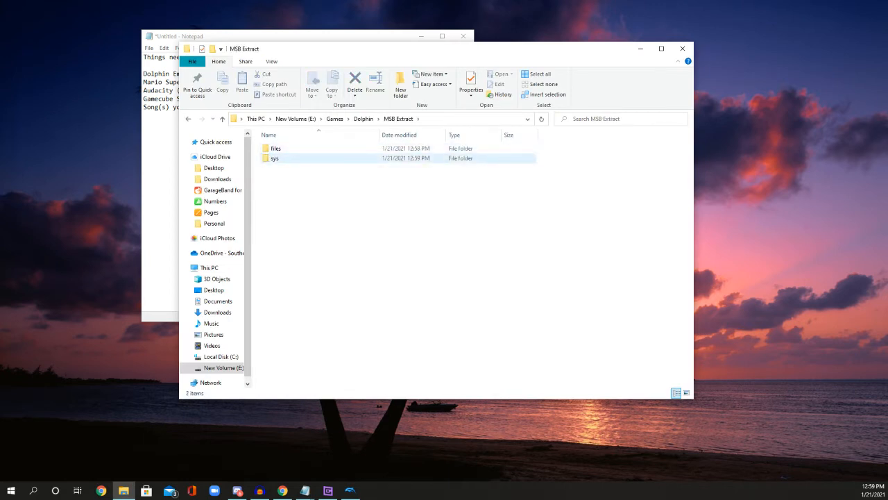
pyautogui.doubleClick(274, 158)
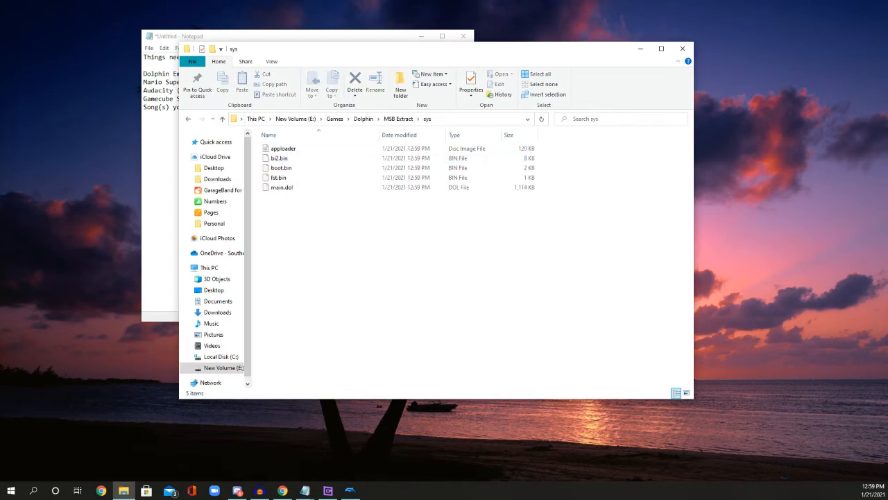
pyautogui.hotkey('alt', 'Left')
# Step: Open the my_snd_h folder within the extracted files and snd folders
pyautogui.doubleClick(276, 150)
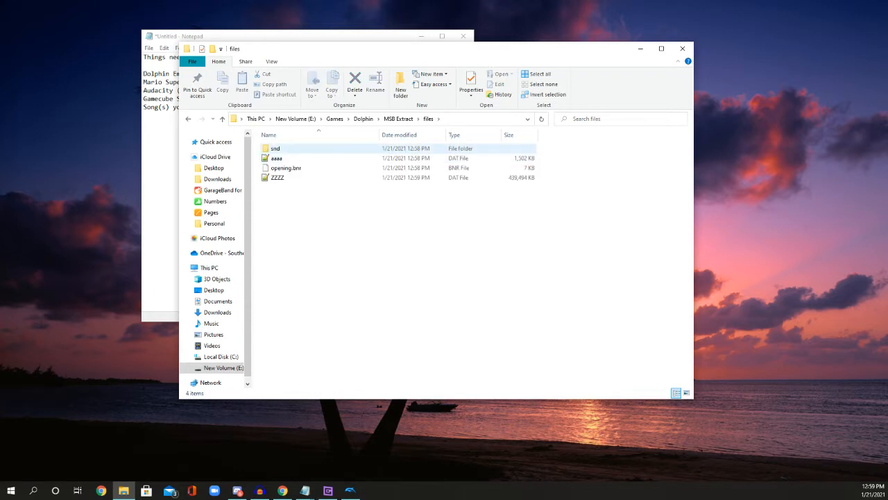
pyautogui.click(276, 149)
pyautogui.doubleClick(276, 149)
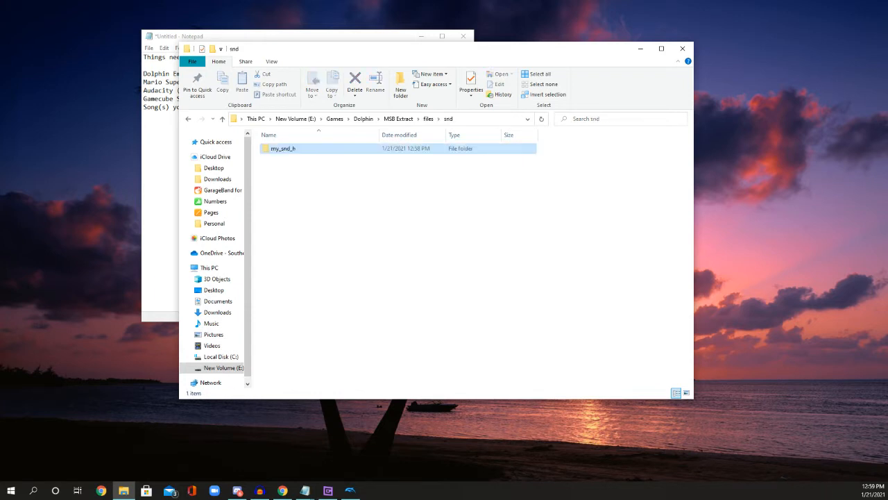
pyautogui.doubleClick(277, 149)
pyautogui.click(277, 149)
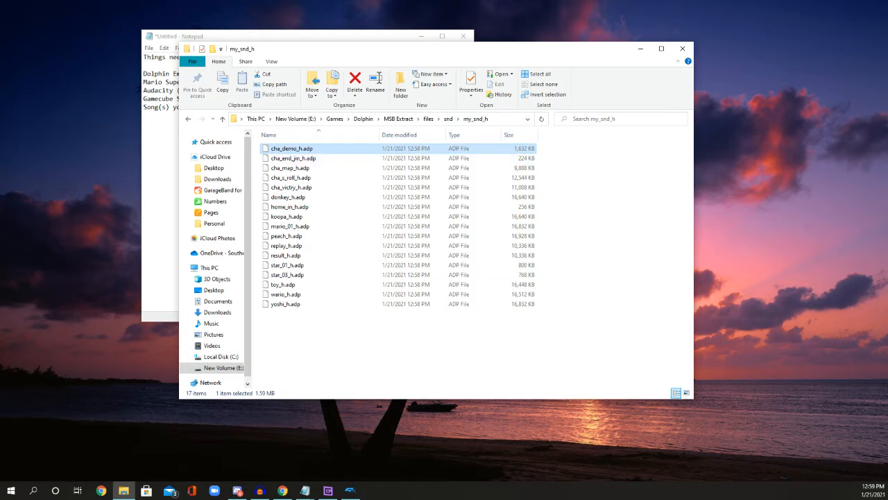
# Step: Consult the translation notes that match the ADP file names to game music, then select mario_01_h.adp
pyautogui.moveTo(0, 31); pyautogui.dragTo(479, 111)
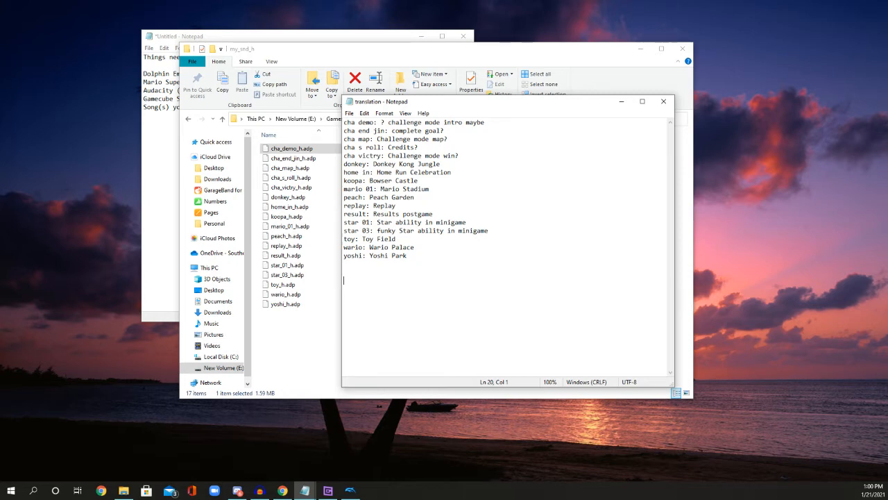
pyautogui.moveTo(486, 101); pyautogui.dragTo(0, 132)
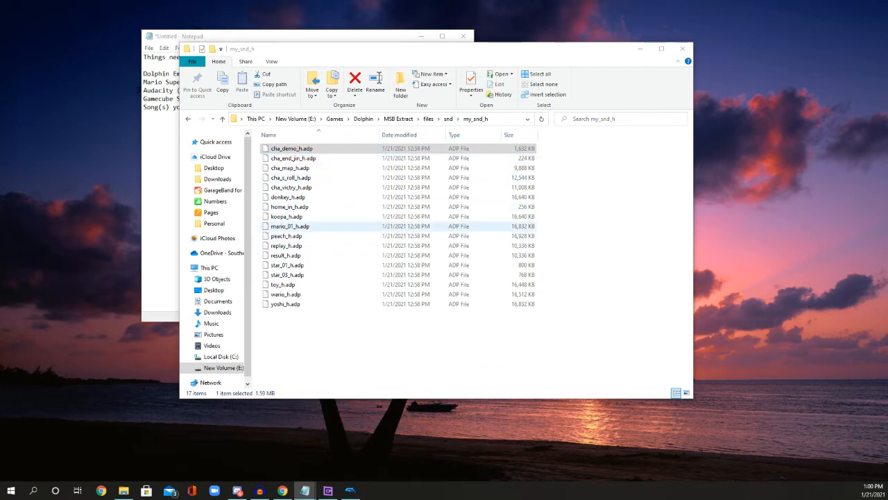
pyautogui.click(290, 227)
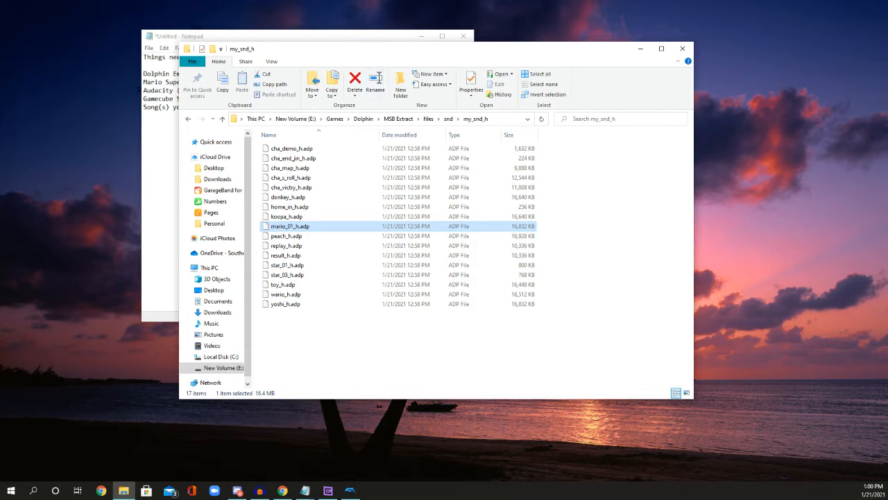
# Step: Minimize the my_snd_h folder and the requirements note, then open the Music folder on the desktop
pyautogui.click(640, 49)
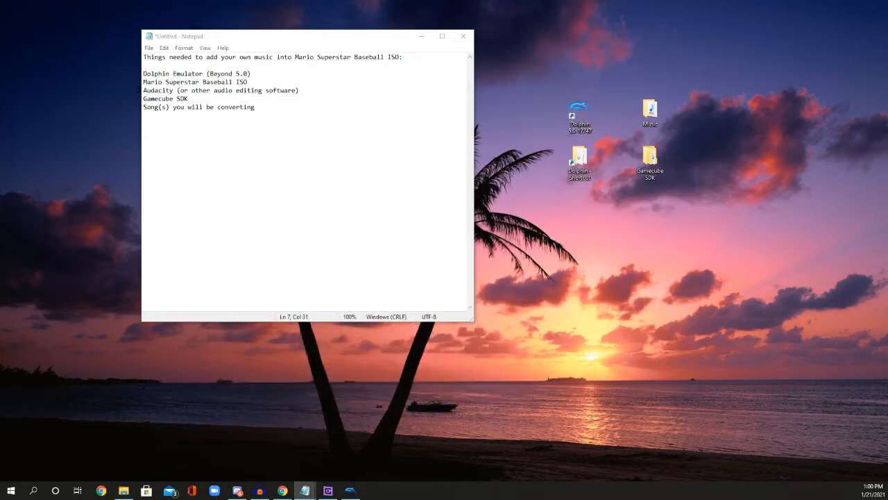
pyautogui.click(422, 36)
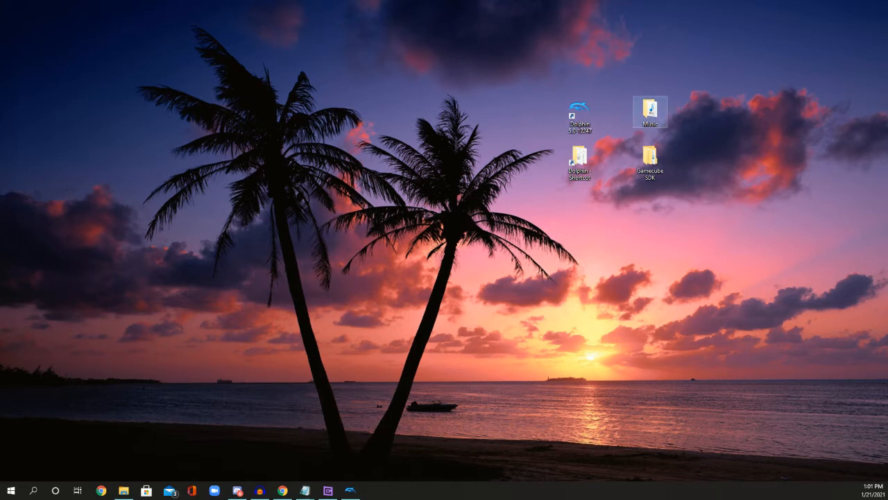
pyautogui.doubleClick(649, 111)
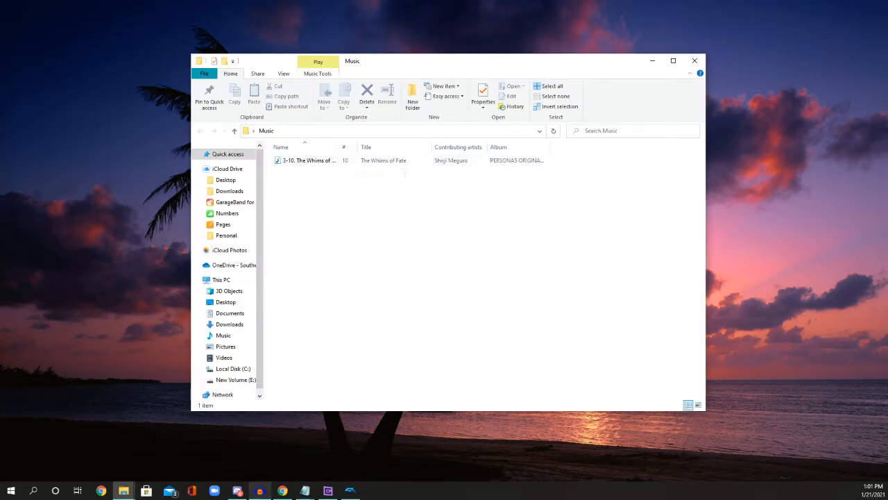
# Step: Switch to Audacity, import the song "3-10. The Whims of Fate" from the Music folder, and minimize the folder window
pyautogui.click(260, 491)
pyautogui.moveTo(0, 87); pyautogui.dragTo(366, 0)
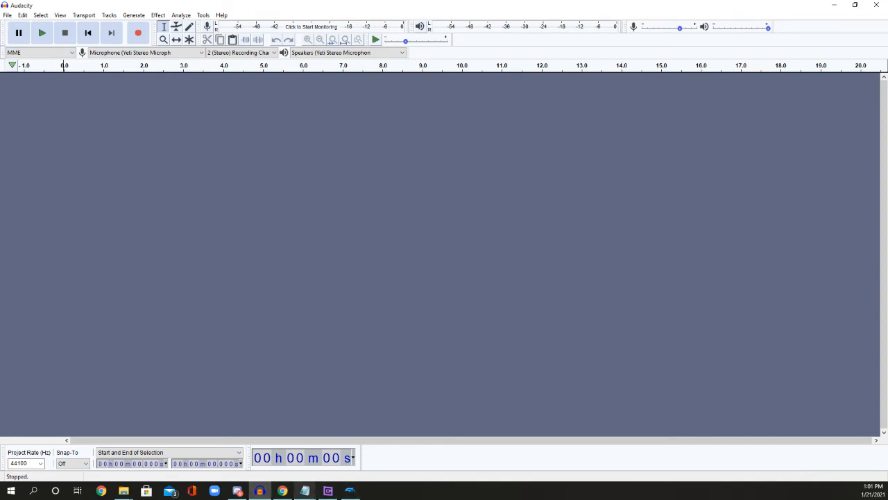
pyautogui.moveTo(124, 491)
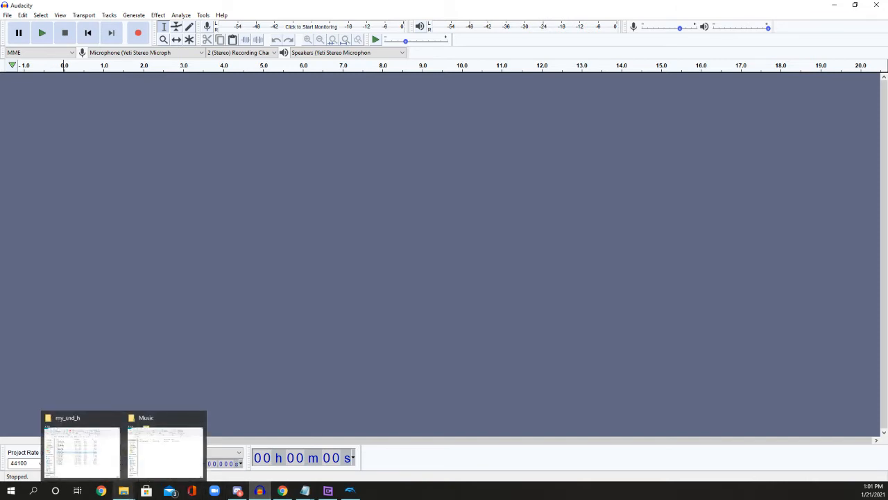
pyautogui.click(166, 447)
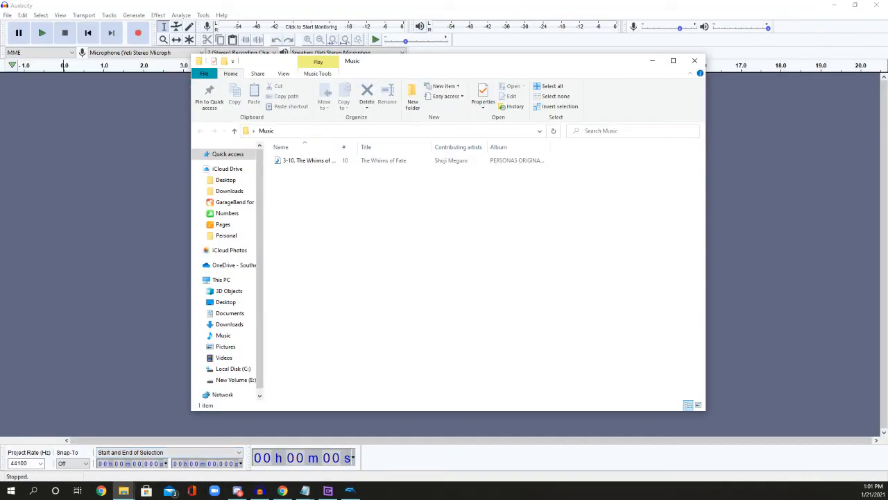
pyautogui.moveTo(454, 61); pyautogui.dragTo(539, 69)
pyautogui.moveTo(388, 169); pyautogui.dragTo(136, 167)
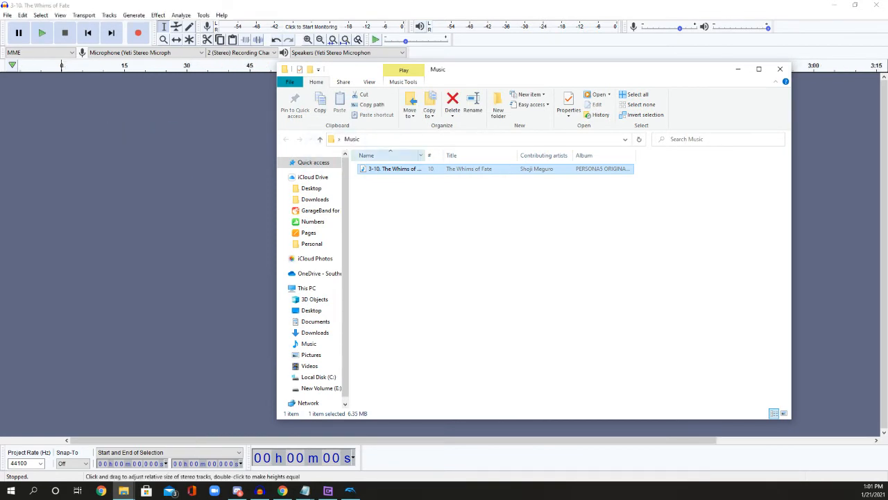
pyautogui.click(738, 70)
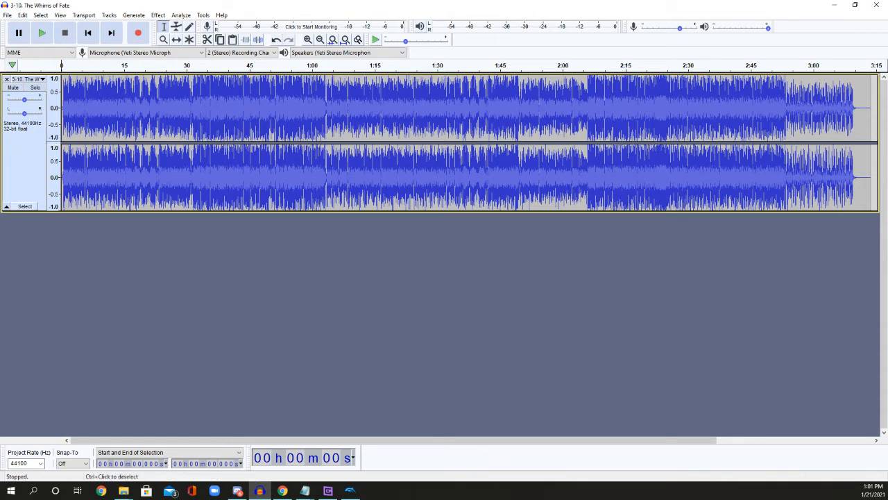
# Step: Select the whole "3-10. The Whims of Fate" track and resample it to 48000 Hz
pyautogui.click(25, 206)
pyautogui.click(109, 15)
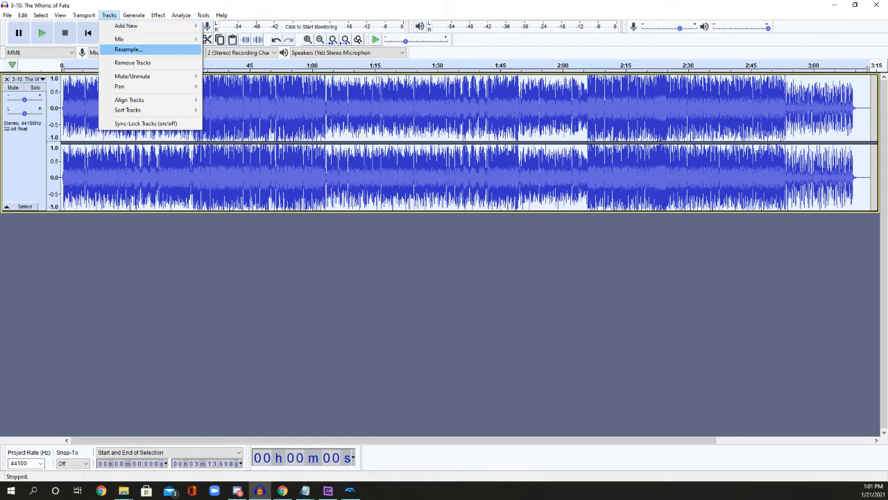
pyautogui.click(128, 49)
pyautogui.click(484, 235)
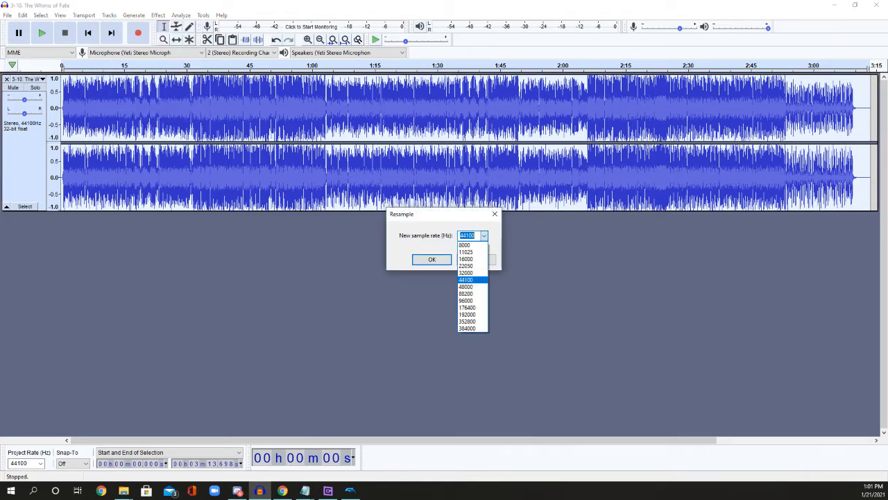
pyautogui.press('Return')
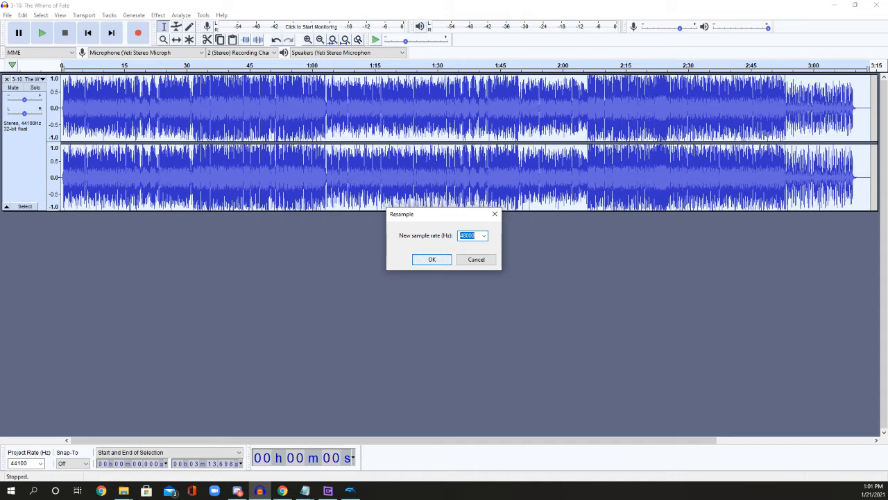
pyautogui.press('Return')
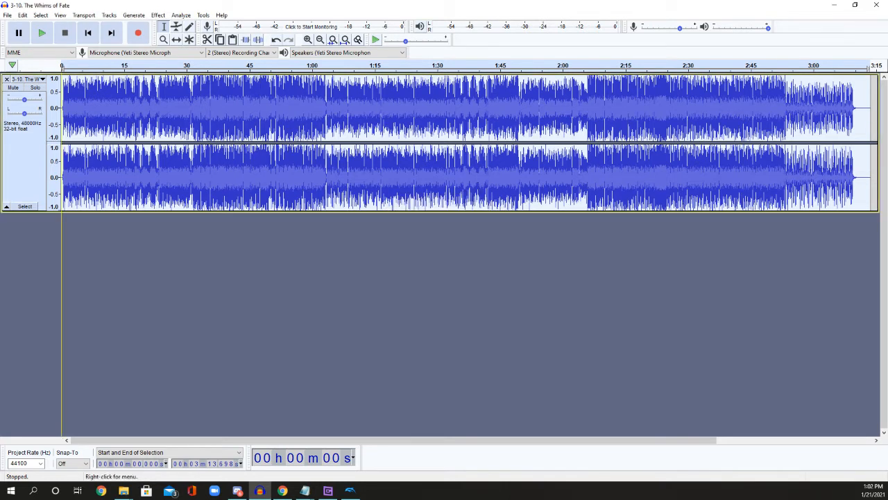
# Step: Change the track's sample format to 16-bit PCM
pyautogui.click(29, 79)
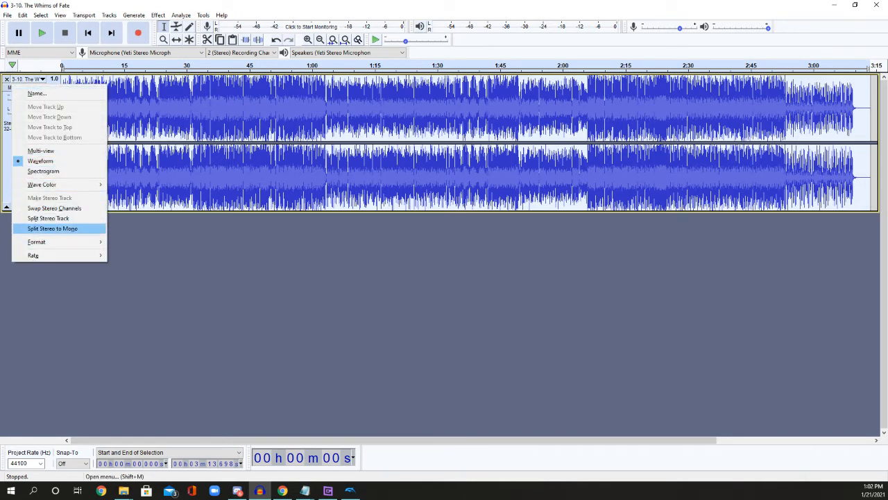
pyautogui.moveTo(41, 242)
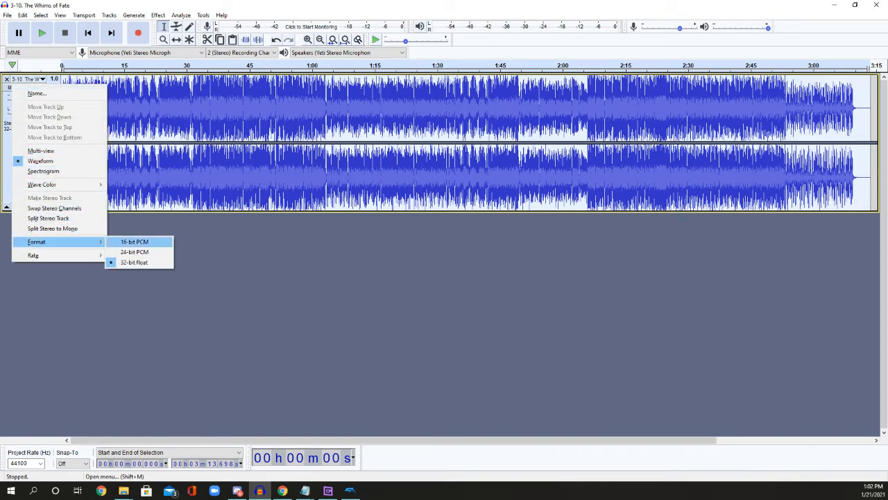
pyautogui.click(135, 242)
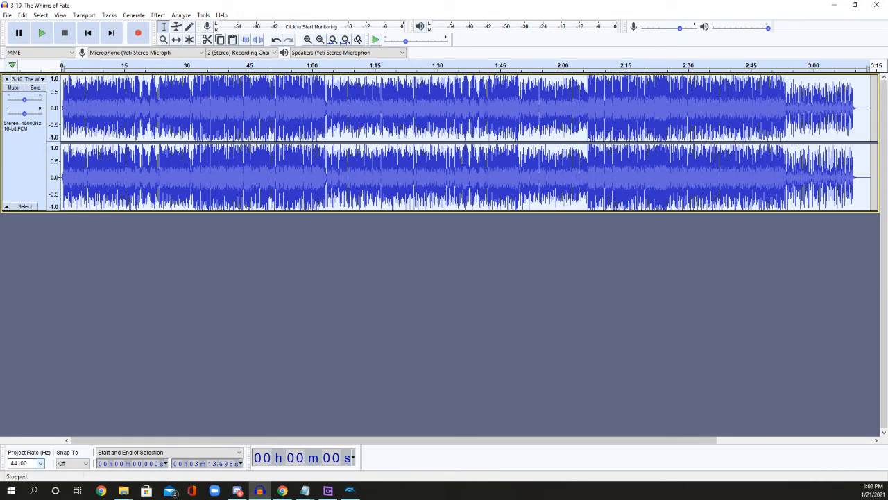
# Step: Set the project rate to 48000 Hz and return the cursor to the start of the track
pyautogui.click(40, 463)
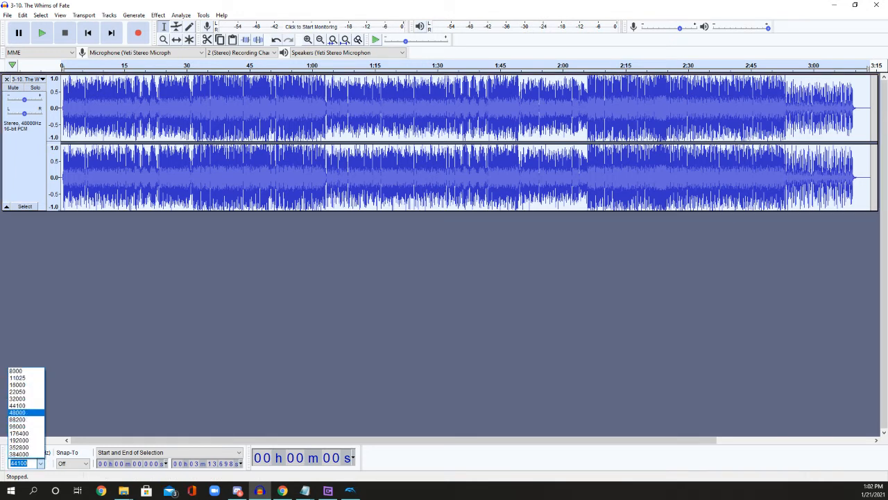
pyautogui.click(32, 413)
pyautogui.click(278, 312)
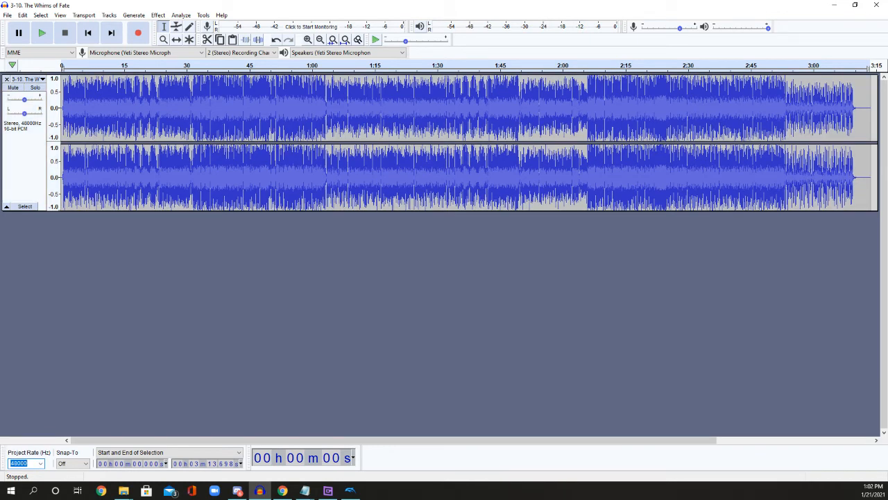
pyautogui.click(100, 169)
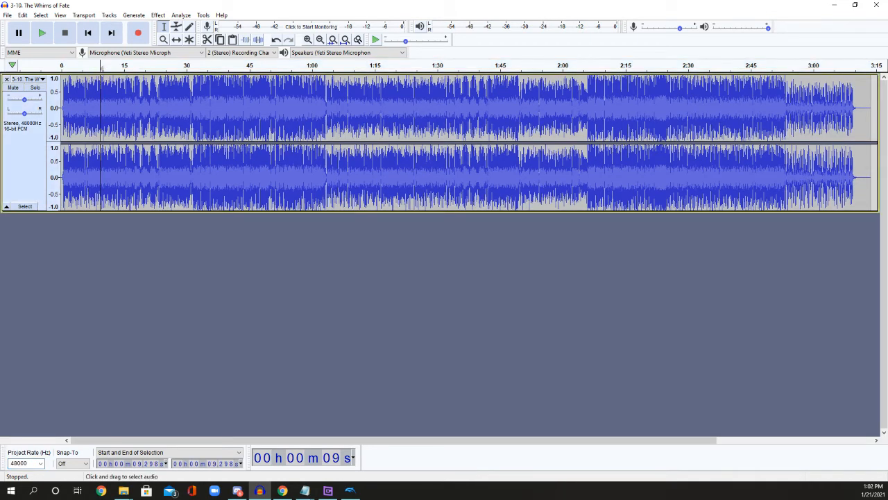
pyautogui.click(88, 33)
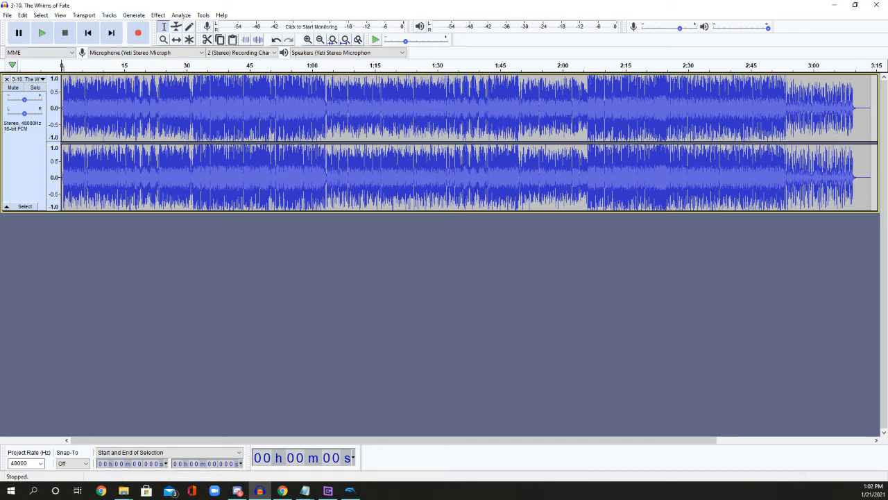
# Step: Start exporting the song as a WAV file
pyautogui.click(7, 14)
pyautogui.moveTo(24, 83)
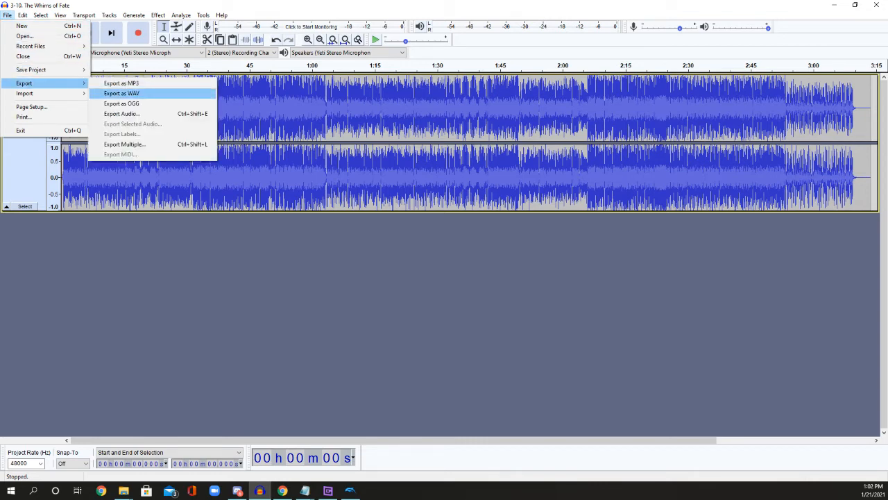
pyautogui.click(122, 93)
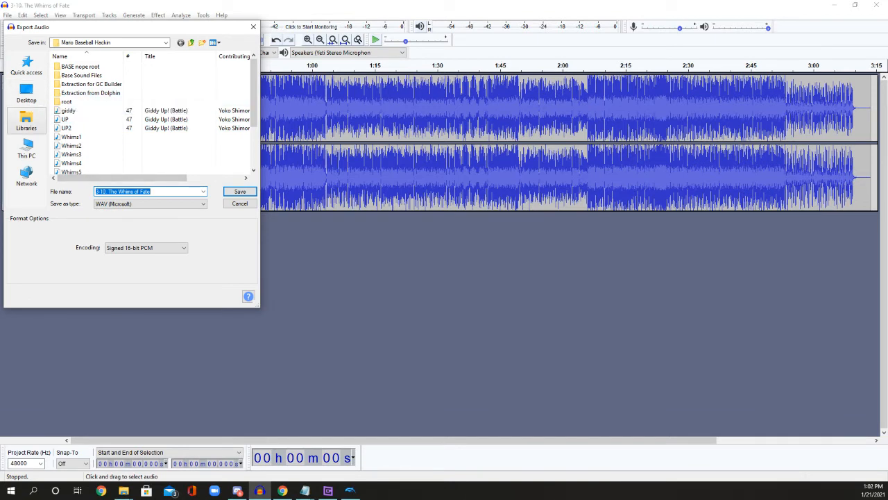
pyautogui.click(26, 93)
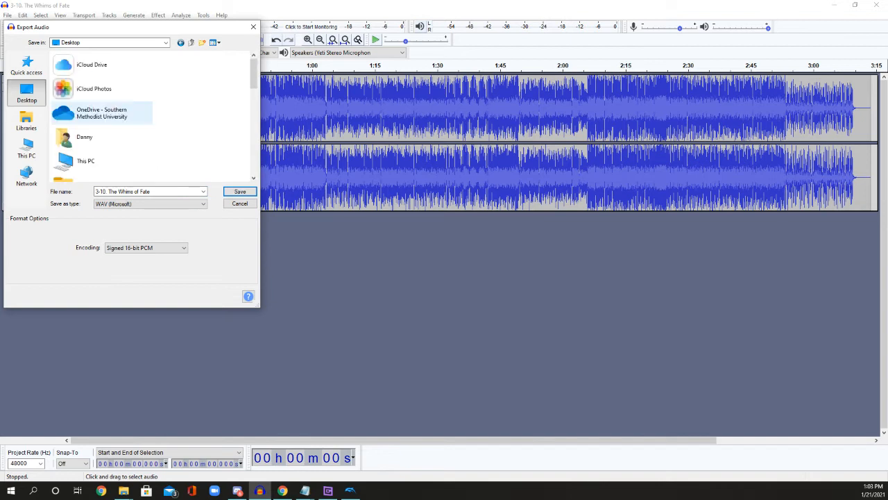
pyautogui.scroll(-3, 101, 84)
pyautogui.scroll(-3, 102, 84)
pyautogui.scroll(2, 101, 83)
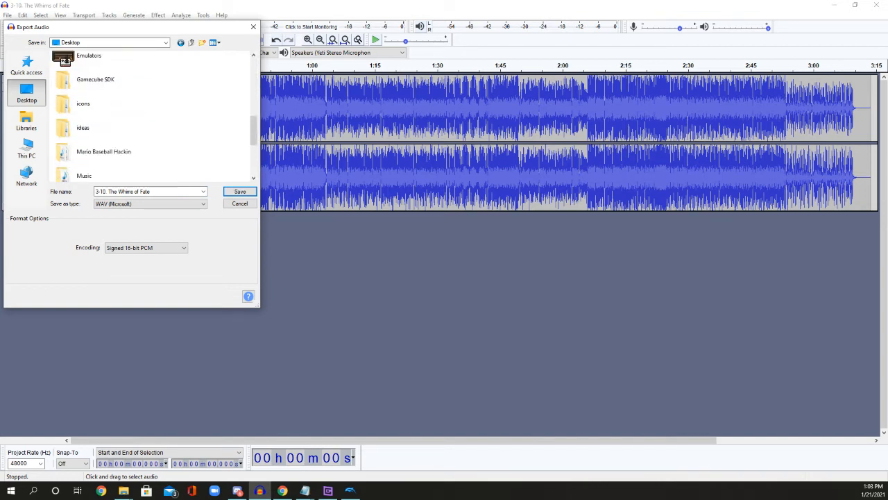
pyautogui.scroll(-2, 101, 83)
pyautogui.scroll(-2, 101, 121)
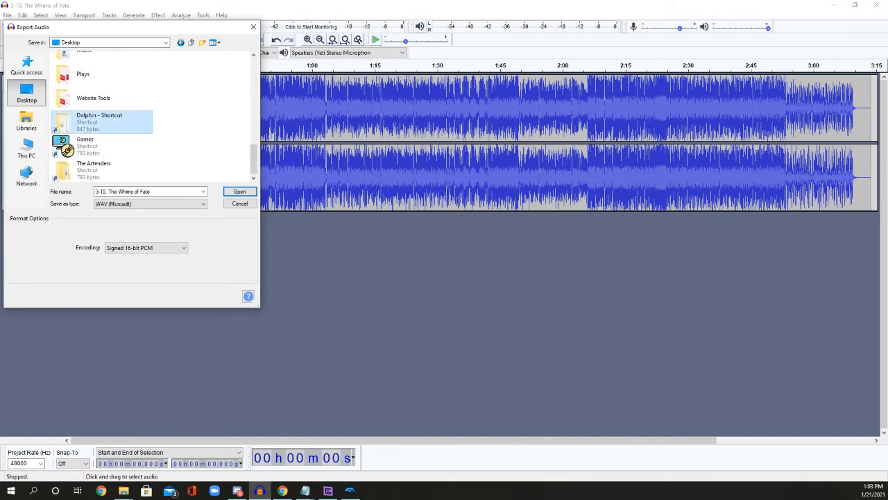
pyautogui.doubleClick(97, 121)
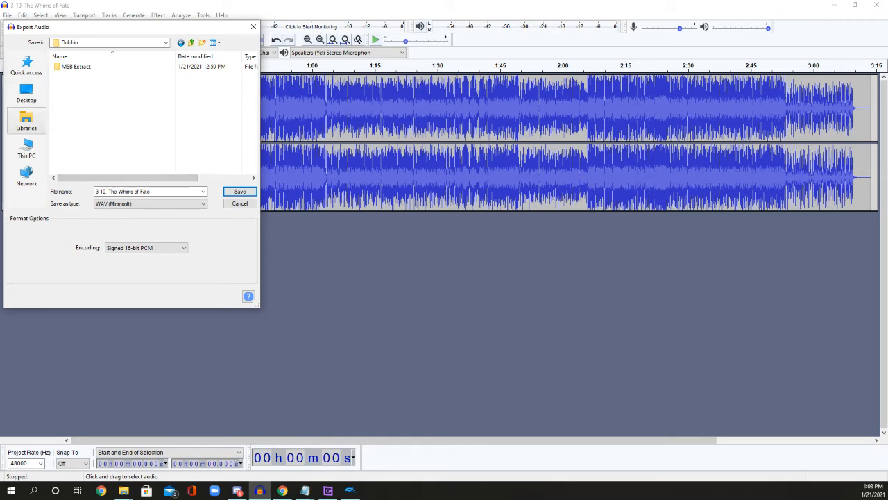
# Step: Choose the Music folder on the desktop as destination and save the WAV export there as Whims2
pyautogui.click(26, 94)
pyautogui.scroll(-5, 153, 114)
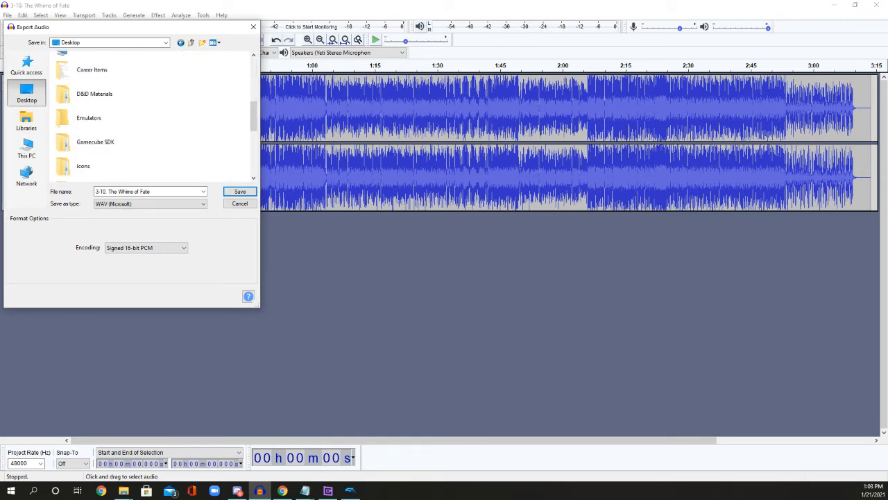
pyautogui.doubleClick(84, 113)
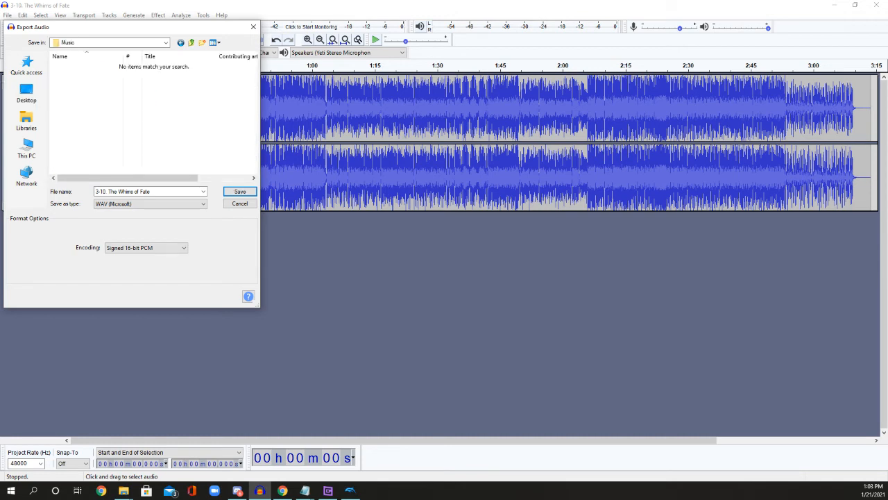
pyautogui.doubleClick(144, 191)
pyautogui.moveTo(154, 191); pyautogui.dragTo(95, 191)
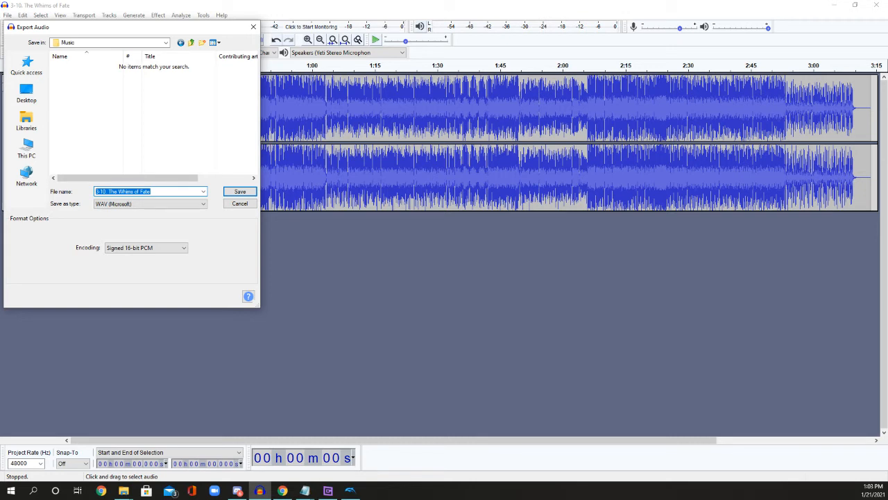
pyautogui.write('Whims')
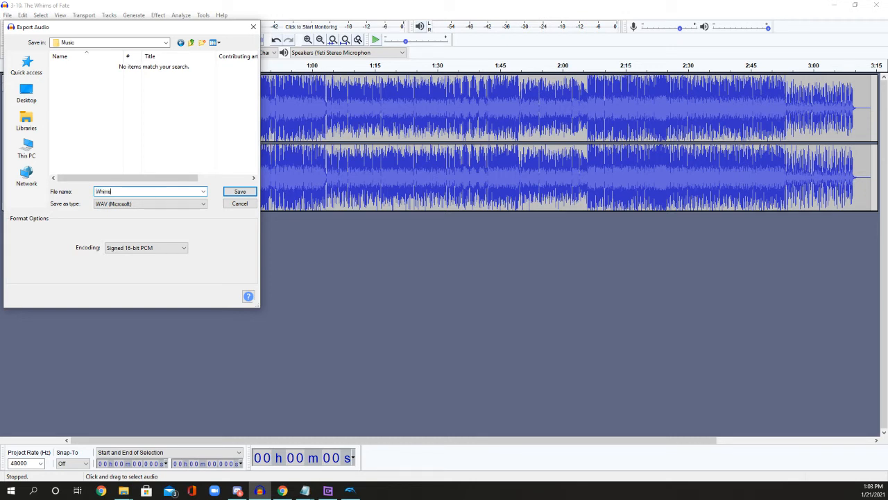
pyautogui.write('2')
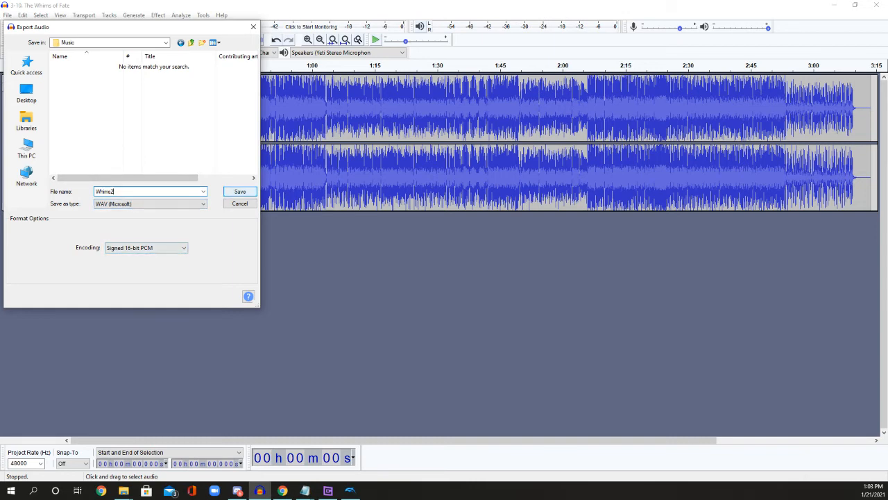
pyautogui.click(239, 191)
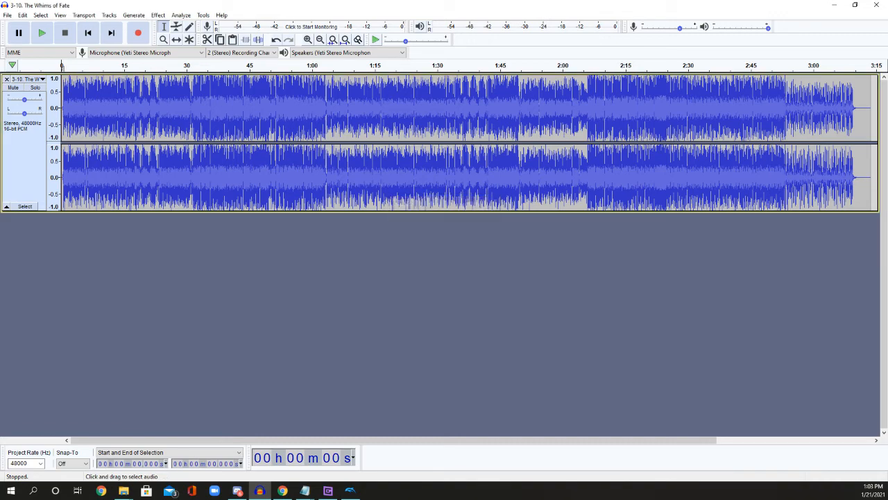
# Step: Minimize Audacity, check the properties of the exported Whims2 file in the Music folder, then minimize that folder
pyautogui.click(834, 5)
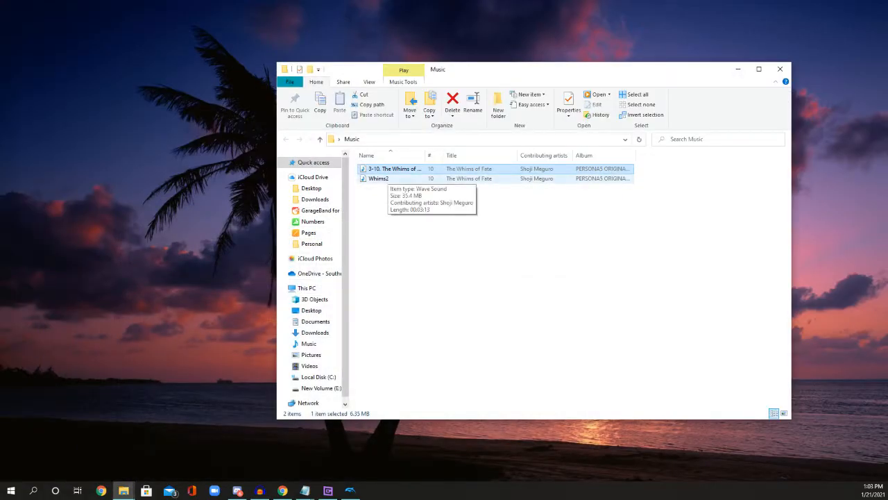
pyautogui.rightClick(385, 179)
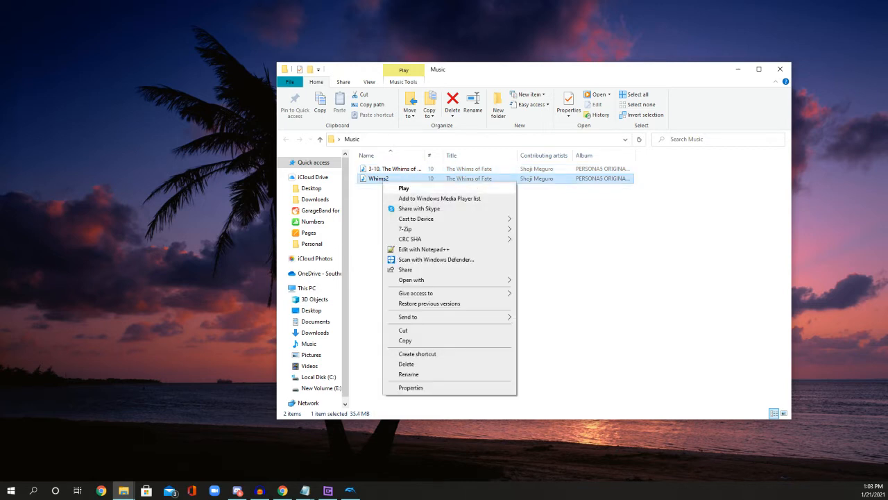
pyautogui.click(411, 387)
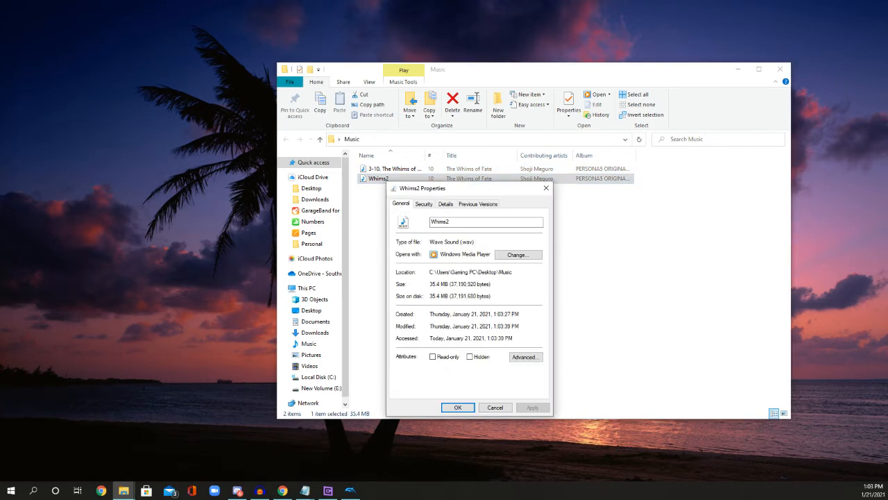
pyautogui.click(546, 188)
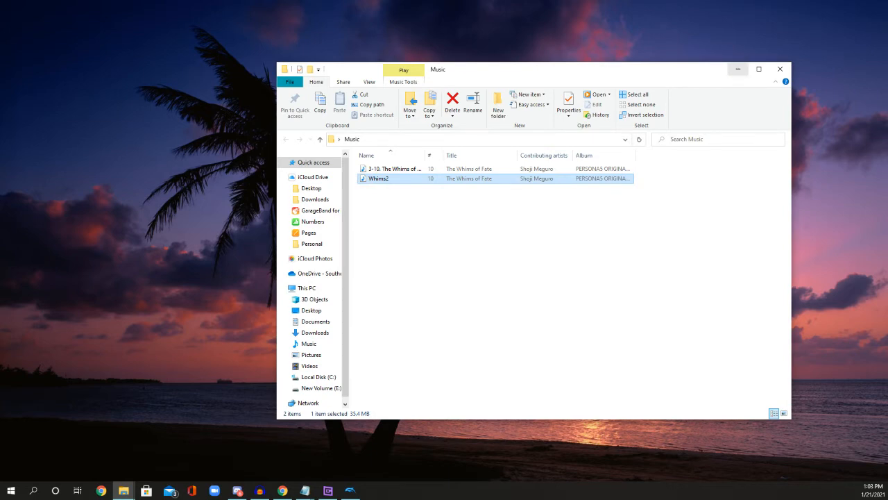
pyautogui.click(738, 69)
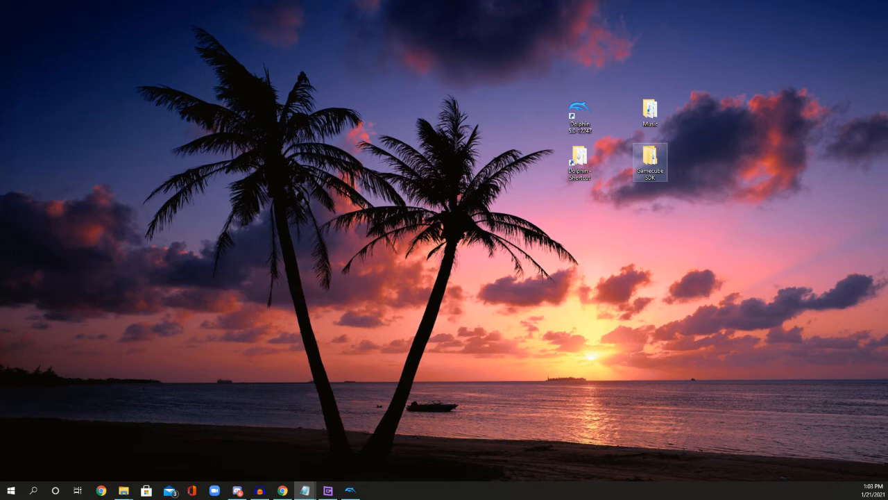
# Step: Open the Gamecube SDK folder on the desktop and go to NINTENDO GameCube SDK 1.0, X86, bin
pyautogui.doubleClick(649, 162)
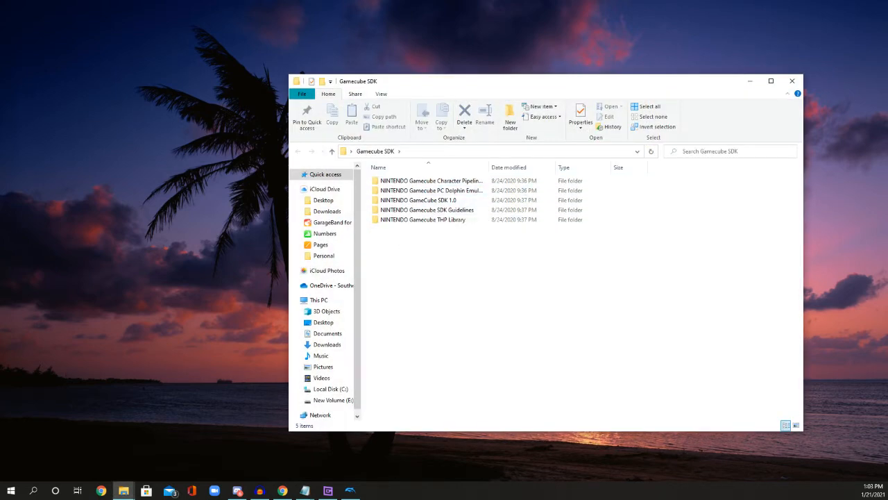
pyautogui.moveTo(458, 84); pyautogui.dragTo(401, 72)
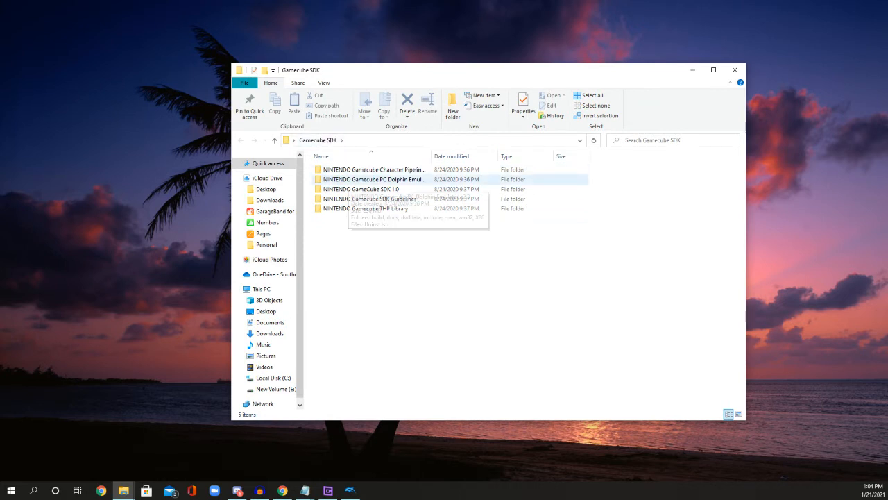
pyautogui.doubleClick(401, 190)
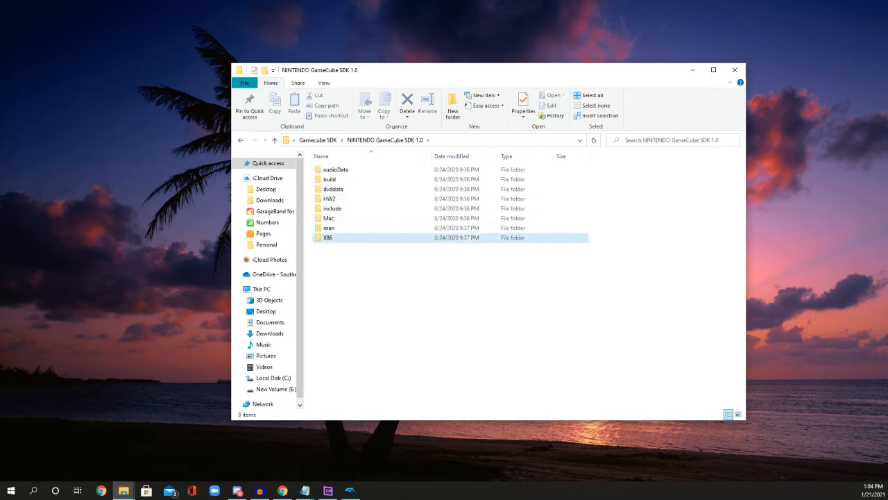
pyautogui.doubleClick(328, 237)
pyautogui.doubleClick(328, 170)
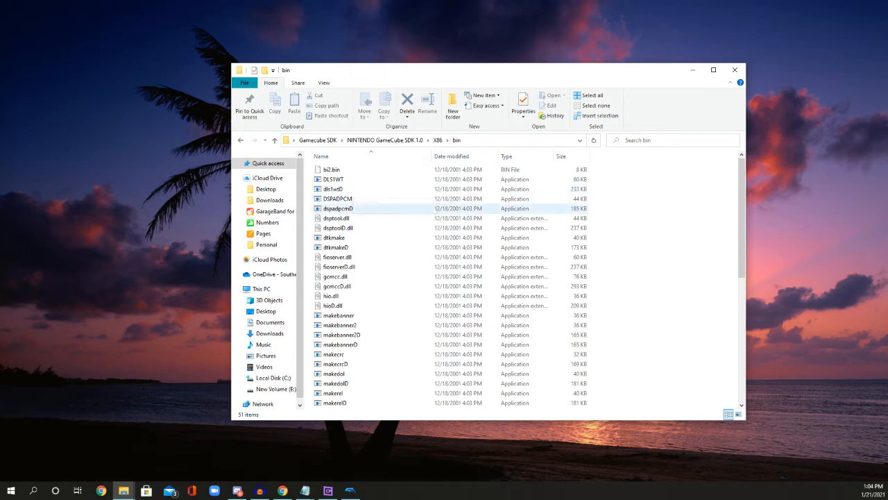
pyautogui.scroll(-9, 355, 209)
pyautogui.scroll(8, 354, 211)
pyautogui.scroll(1, 354, 215)
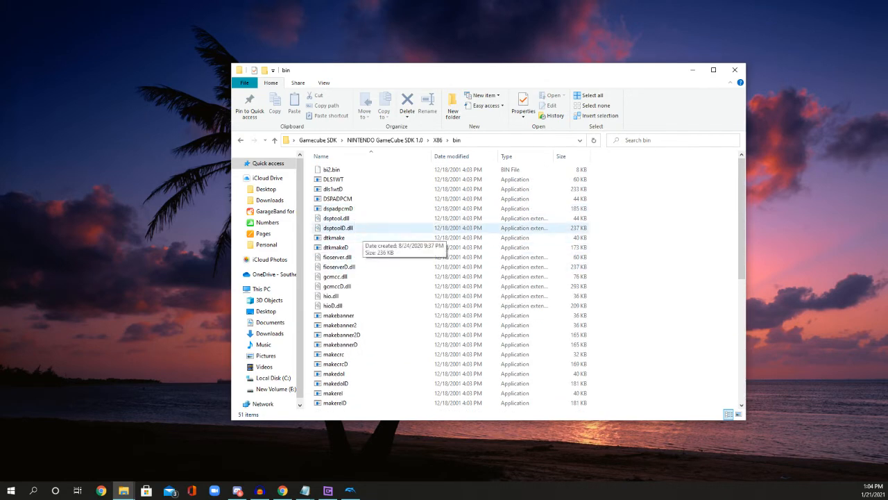
# Step: Open Command Prompt and arrange its window alongside the bin folder window
pyautogui.moveTo(359, 68); pyautogui.dragTo(363, 56)
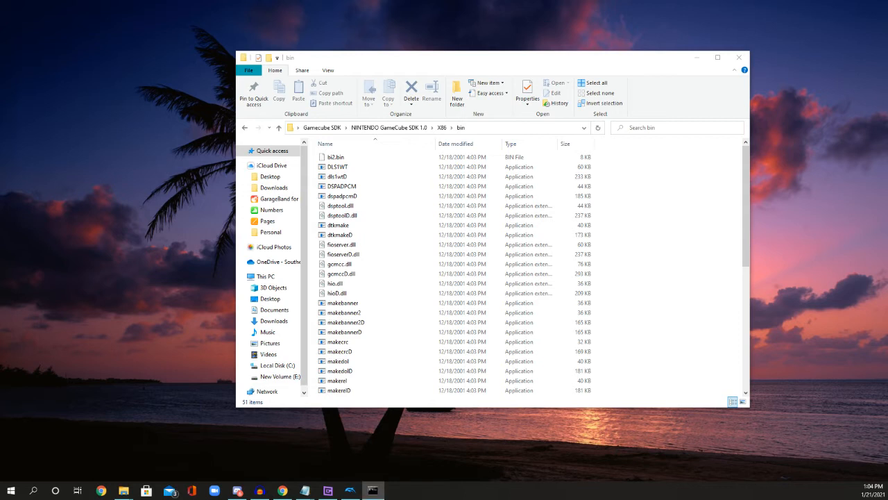
pyautogui.moveTo(0, 64); pyautogui.dragTo(240, 168)
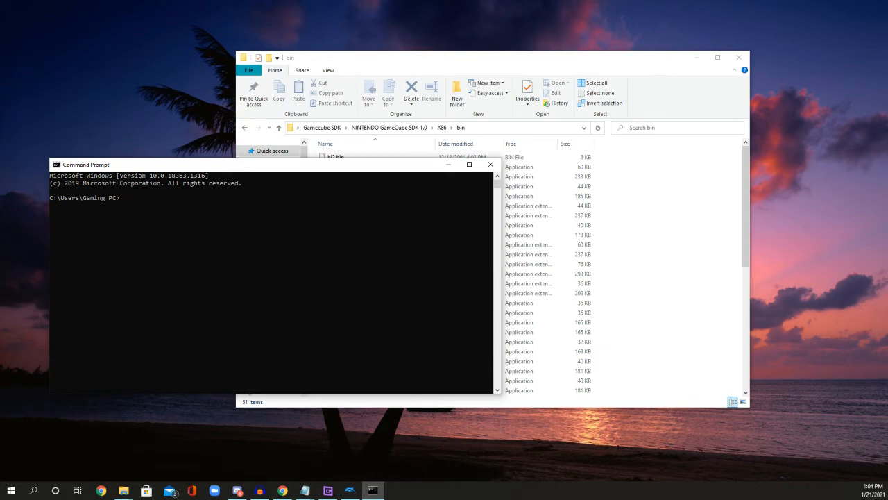
# Step: Move the bin folder window clear of Command Prompt, insert the dtkmake.exe path at the prompt and run it
pyautogui.hotkey('alt', 'Tab')
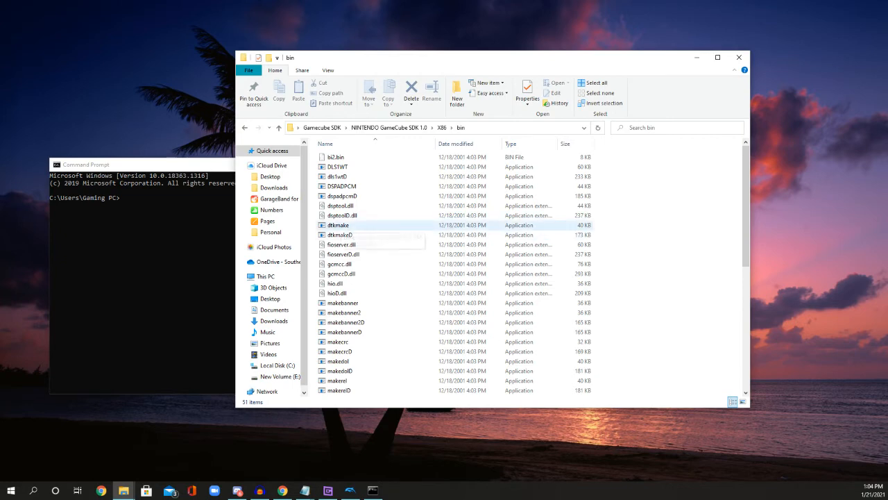
pyautogui.moveTo(402, 57); pyautogui.dragTo(505, 57)
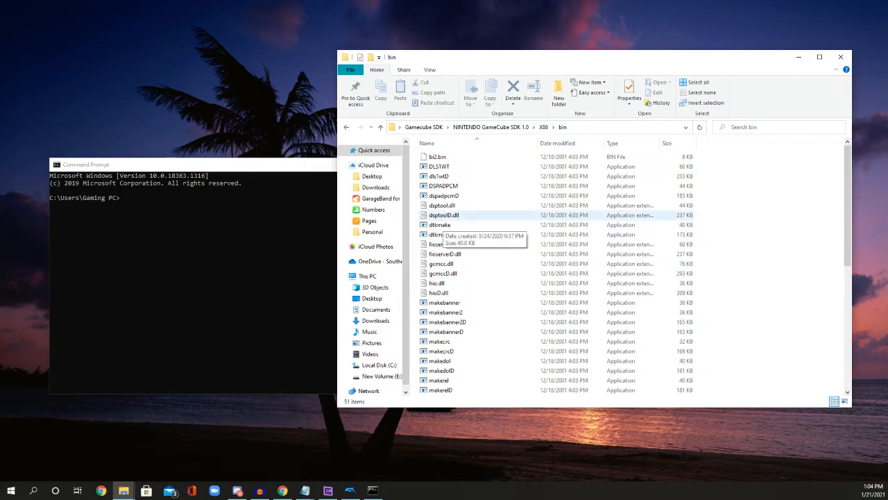
pyautogui.moveTo(439, 225); pyautogui.dragTo(194, 278)
pyautogui.click(194, 277)
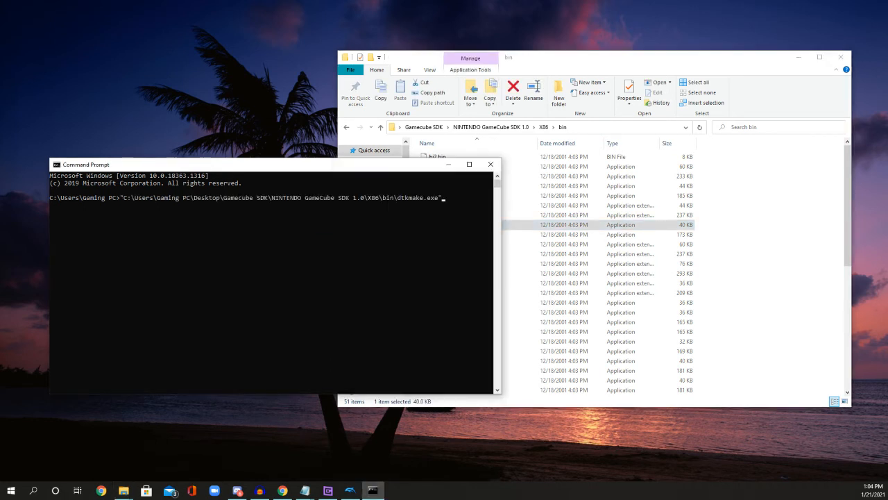
pyautogui.press('Return')
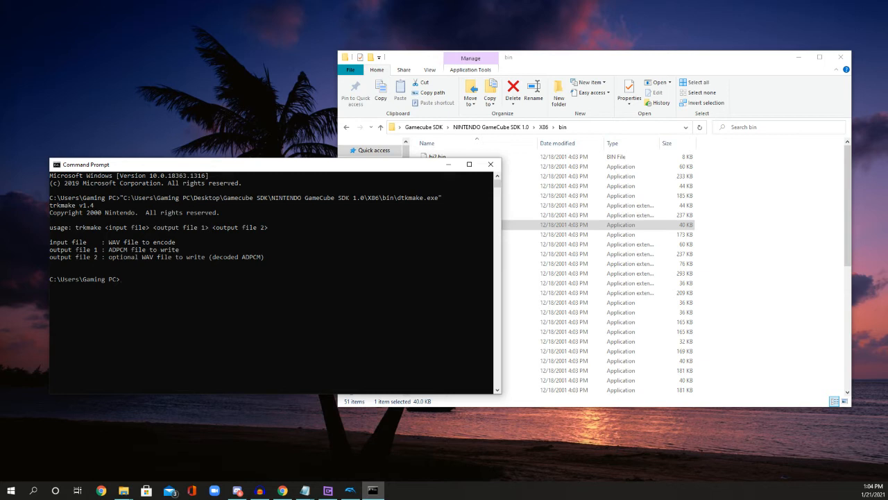
# Step: Examine the trkmake usage text for the order and file types of the input file and output file 1 arguments
pyautogui.moveTo(51, 228); pyautogui.dragTo(99, 228)
pyautogui.click(121, 228)
pyautogui.click(440, 197)
pyautogui.click(447, 197)
pyautogui.click(443, 198)
pyautogui.click(451, 198)
pyautogui.moveTo(103, 228); pyautogui.dragTo(206, 227)
pyautogui.click(121, 228)
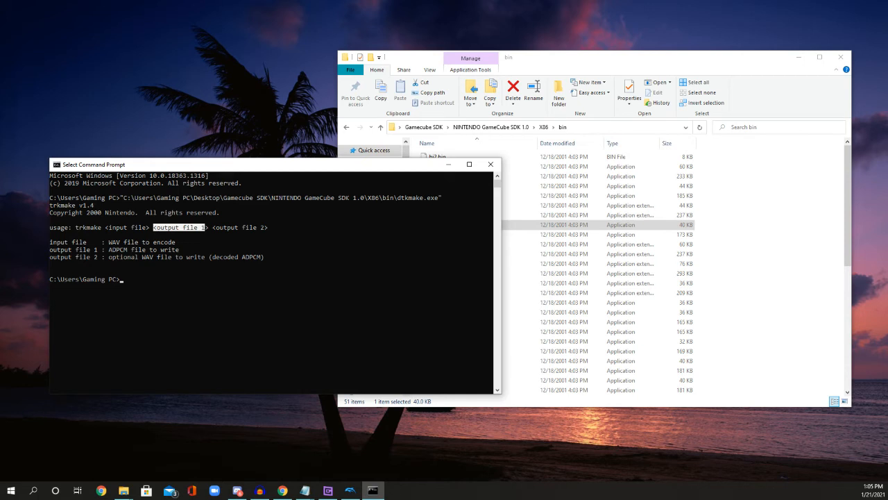
pyautogui.moveTo(109, 249); pyautogui.dragTo(179, 249)
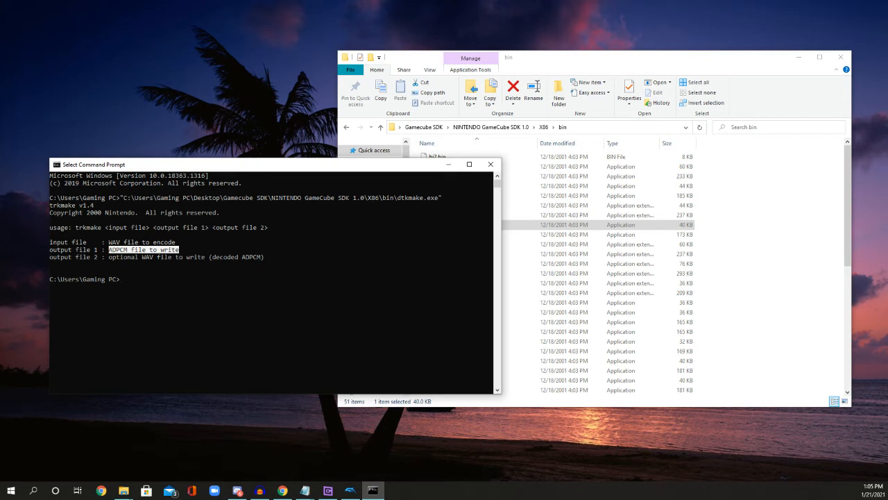
pyautogui.click(125, 278)
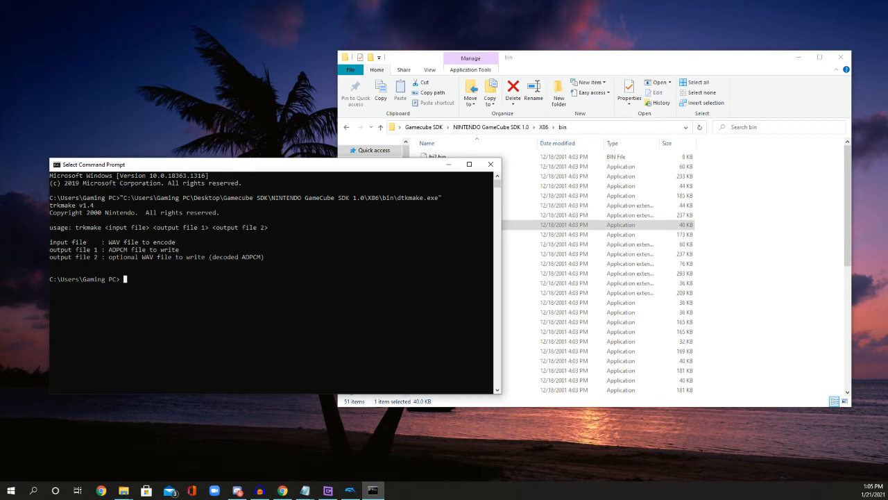
# Step: Insert the dtkmake.exe path from the bin folder at the new command prompt line, then minimize the bin folder
pyautogui.click(531, 225)
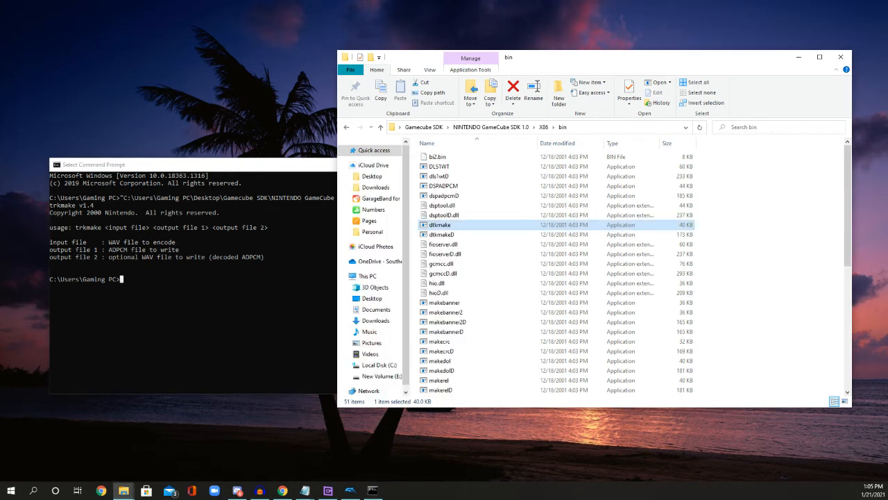
pyautogui.moveTo(440, 225); pyautogui.dragTo(243, 270)
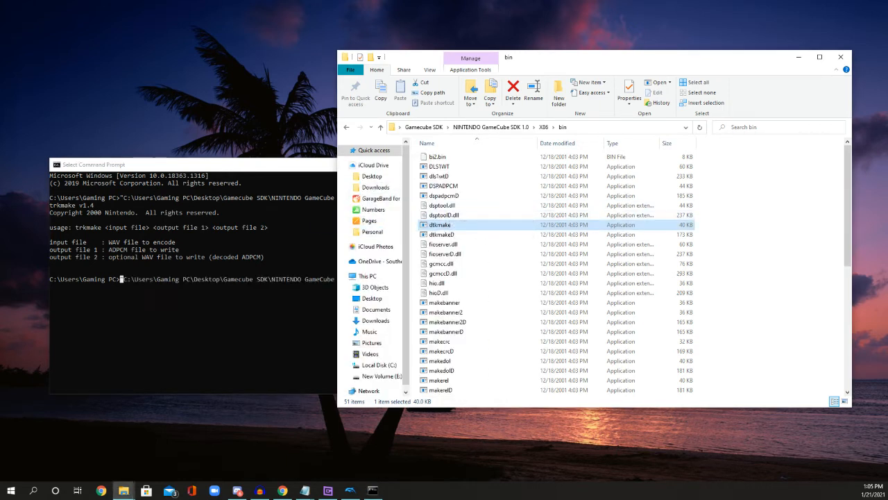
pyautogui.click(243, 272)
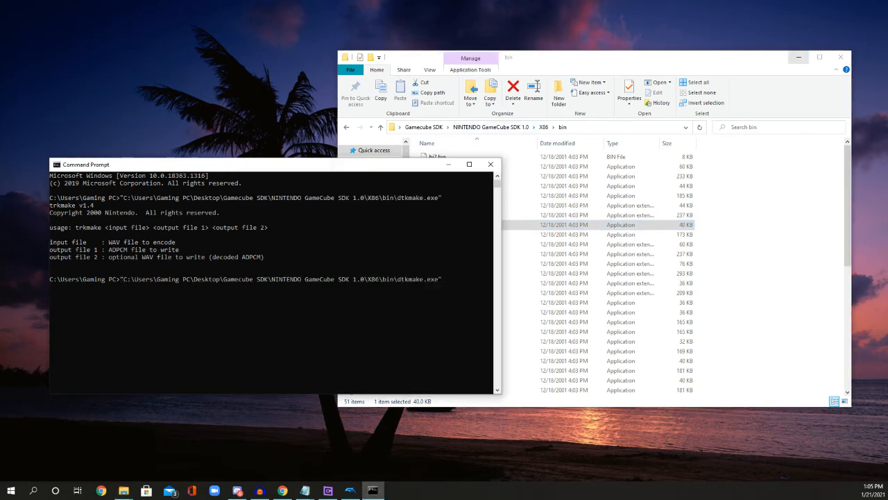
pyautogui.click(798, 58)
# Step: Copy the path of Whims2 from the Music folder and add it after dtkmake.exe as the input file argument
pyautogui.moveTo(124, 490)
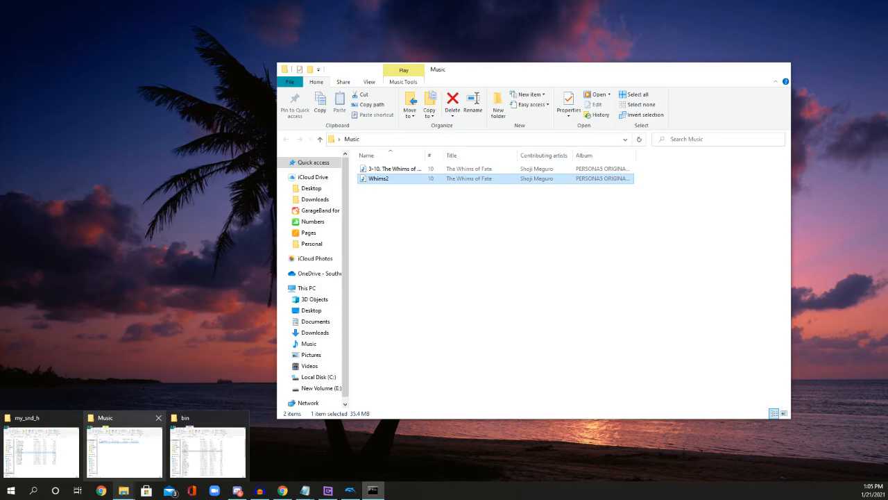
pyautogui.click(123, 451)
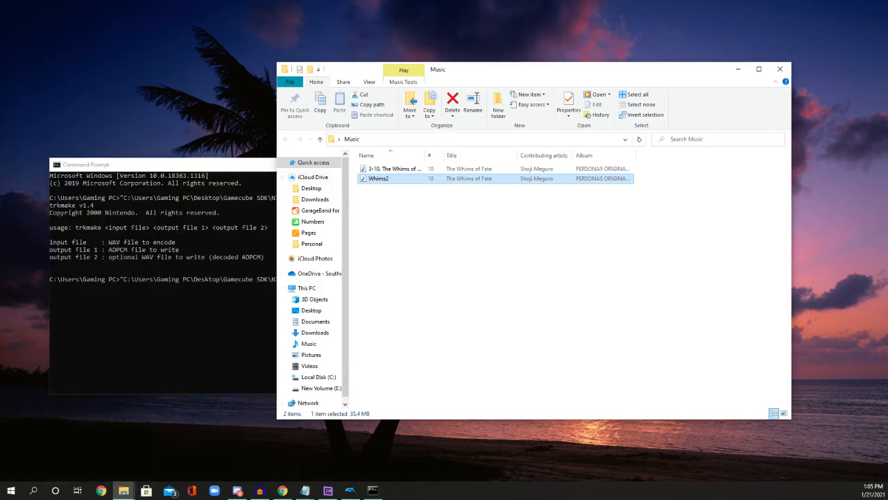
pyautogui.click(154, 165)
pyautogui.click(478, 208)
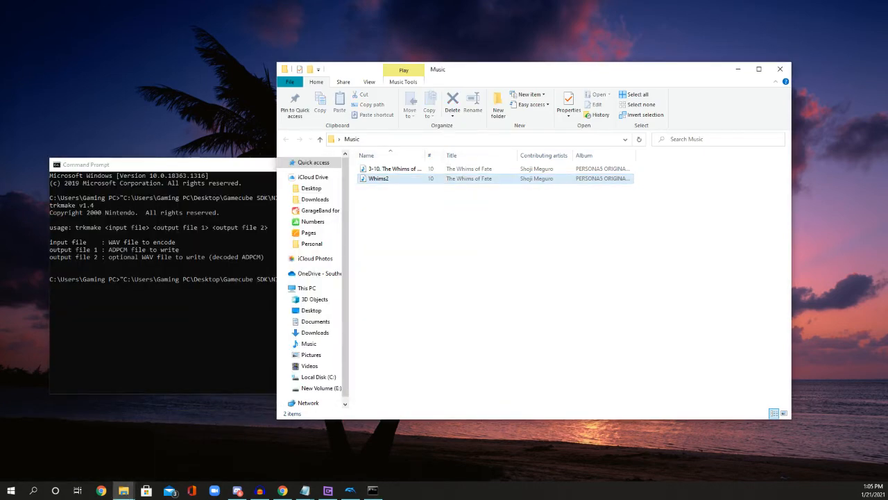
pyautogui.click(378, 179)
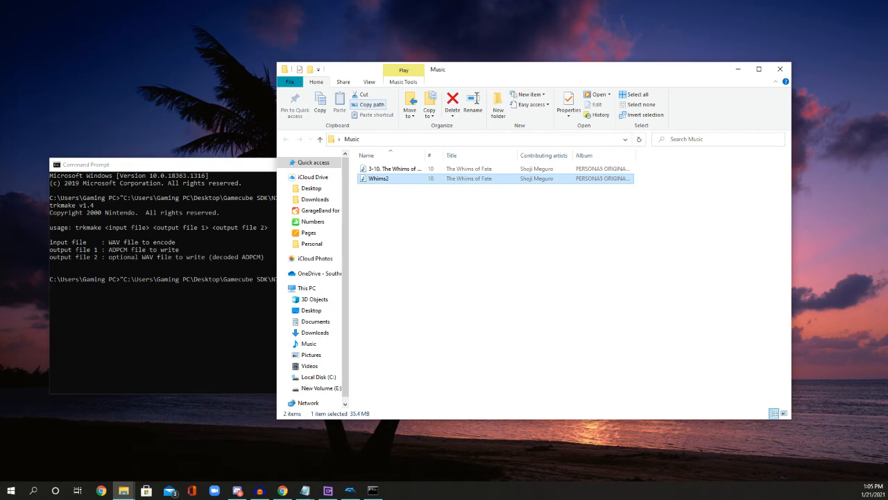
pyautogui.click(367, 104)
pyautogui.click(373, 491)
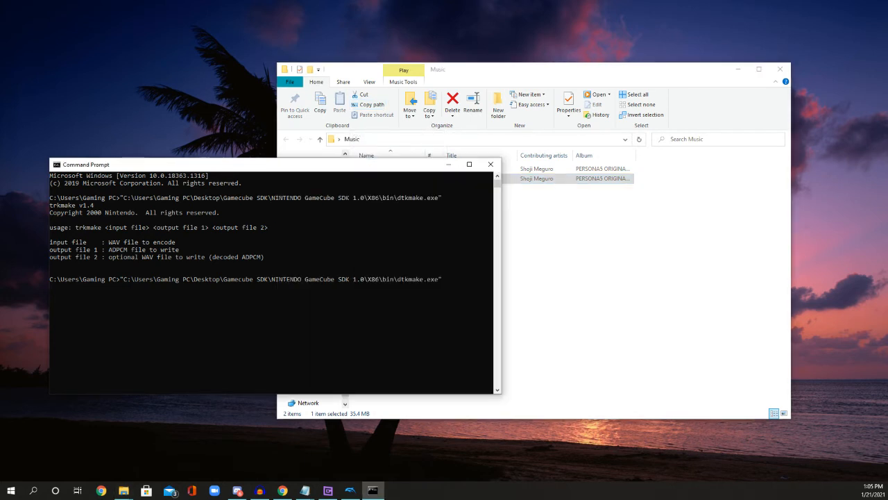
pyautogui.click(447, 279)
pyautogui.click(443, 279)
pyautogui.click(447, 279)
pyautogui.hotkey('ctrl', 'v')
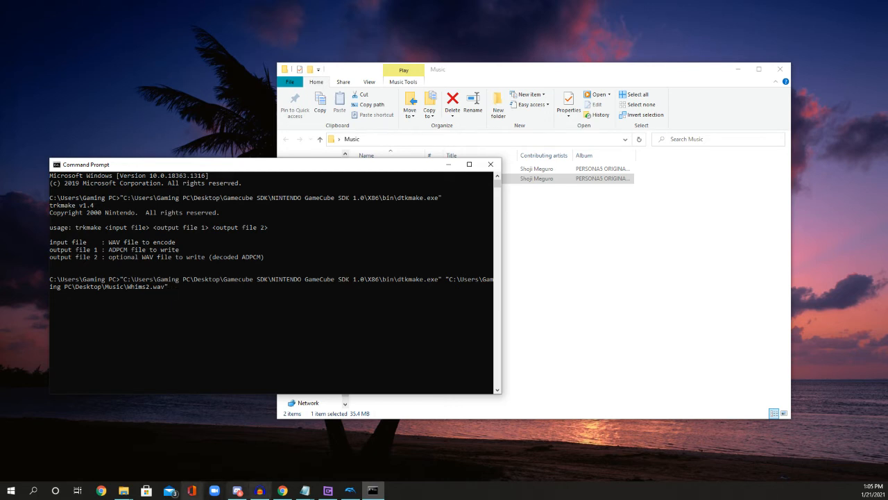
# Step: Append the copied path of mario_01_h.adp from the my_snd_h folder as output file 1 and run the dtkmake conversion
pyautogui.moveTo(124, 490)
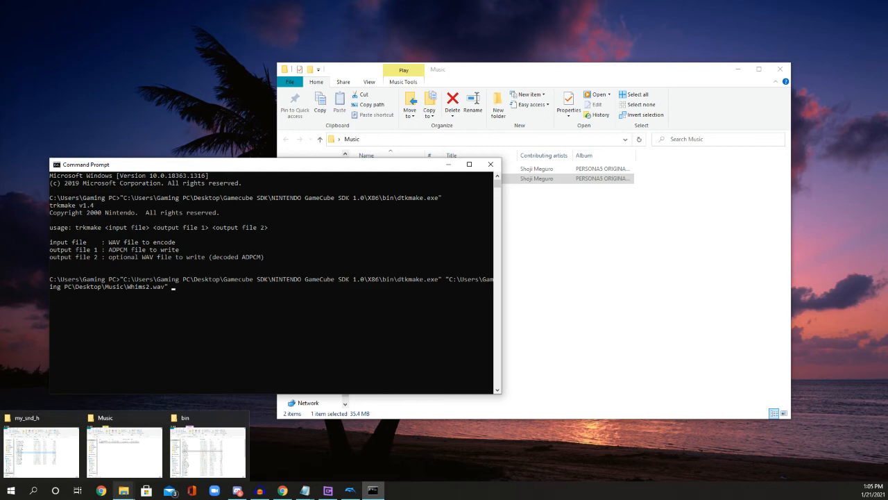
pyautogui.click(42, 451)
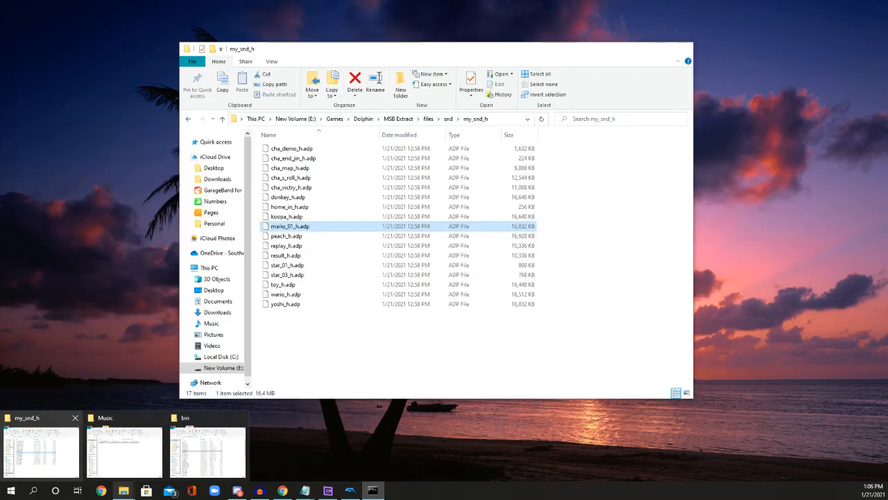
pyautogui.click(42, 451)
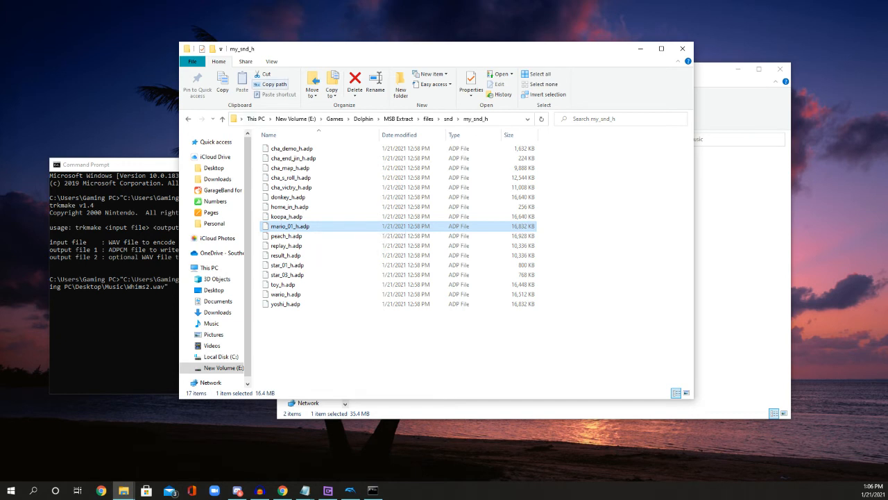
pyautogui.click(274, 84)
pyautogui.click(141, 211)
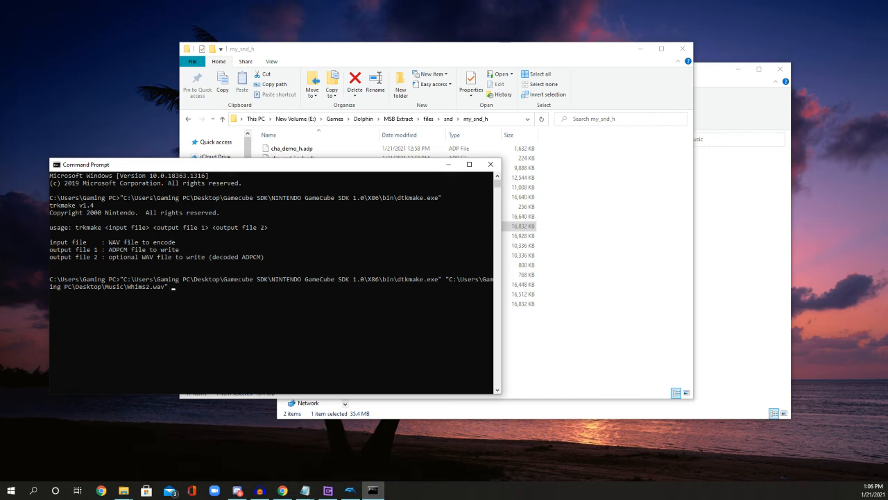
pyautogui.hotkey('ctrl', 'v')
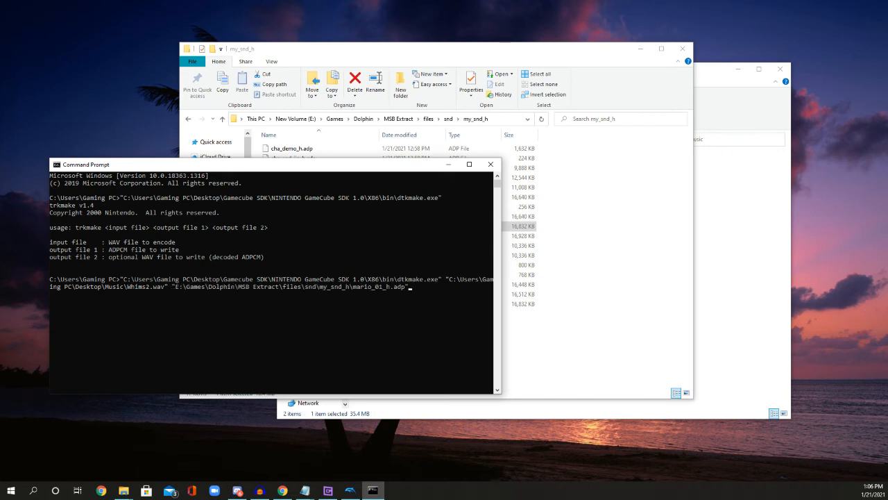
pyautogui.press('Return')
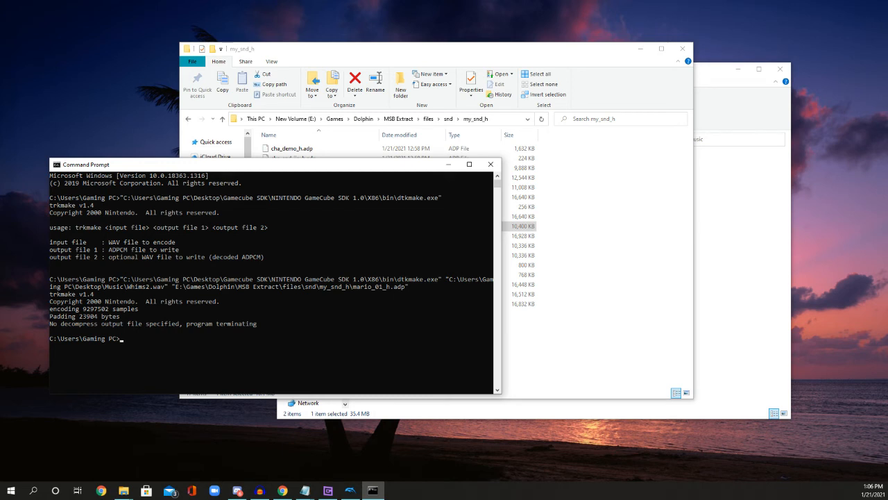
# Step: Check the modified date and size of mario_01_h.adp in my_snd_h and compare with the encoder output
pyautogui.click(581, 301)
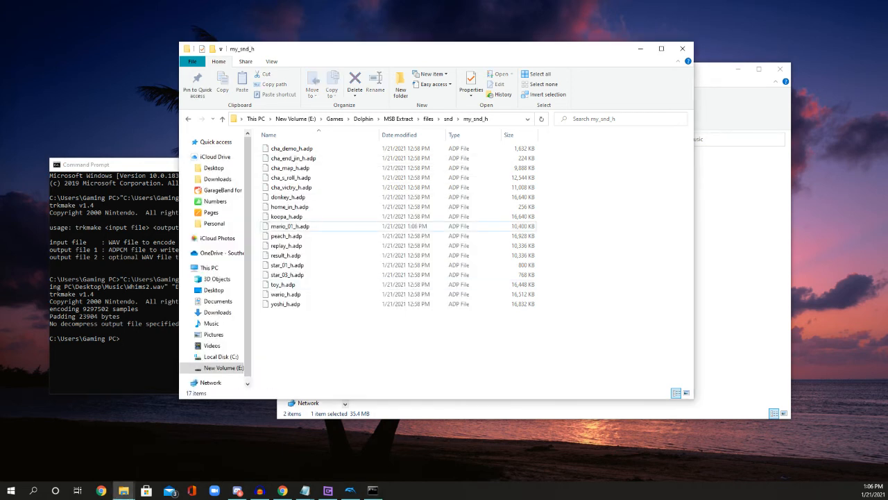
pyautogui.hotkey('alt', 'Tab')
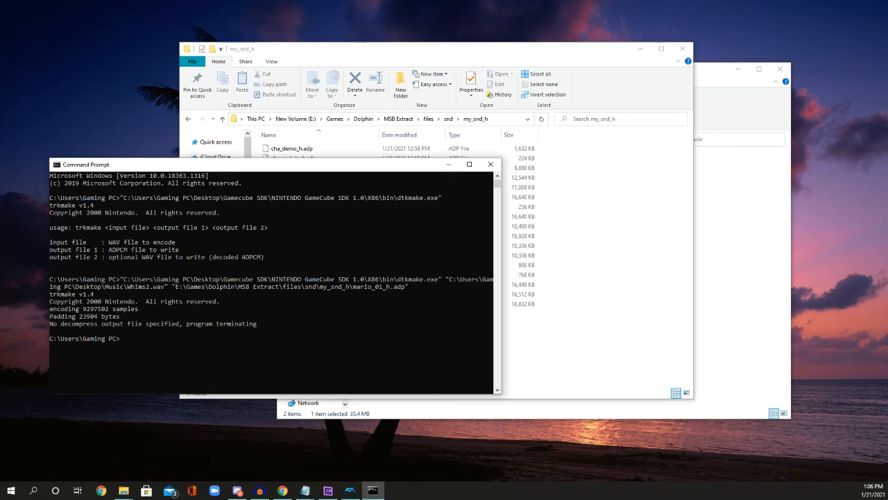
pyautogui.click(597, 229)
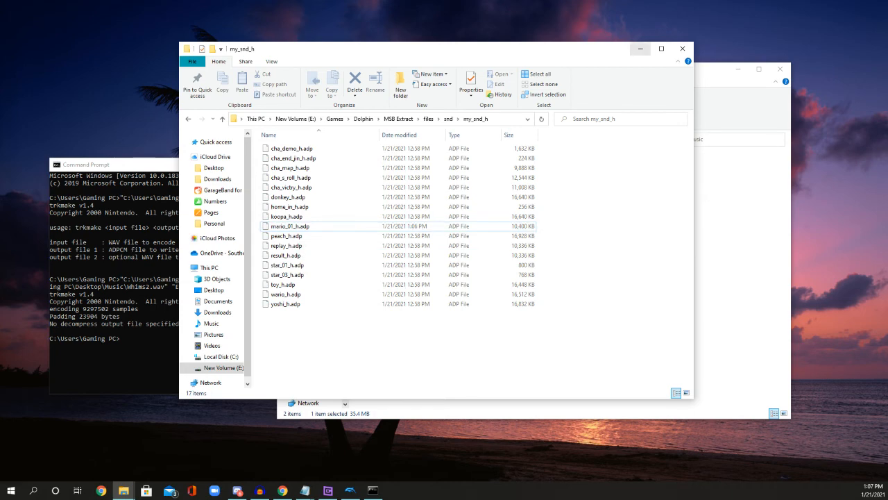
# Step: Switch to Dolphin and launch the extracted Mario Superstar Baseball entry, the one listed without a full ISO size
pyautogui.click(350, 490)
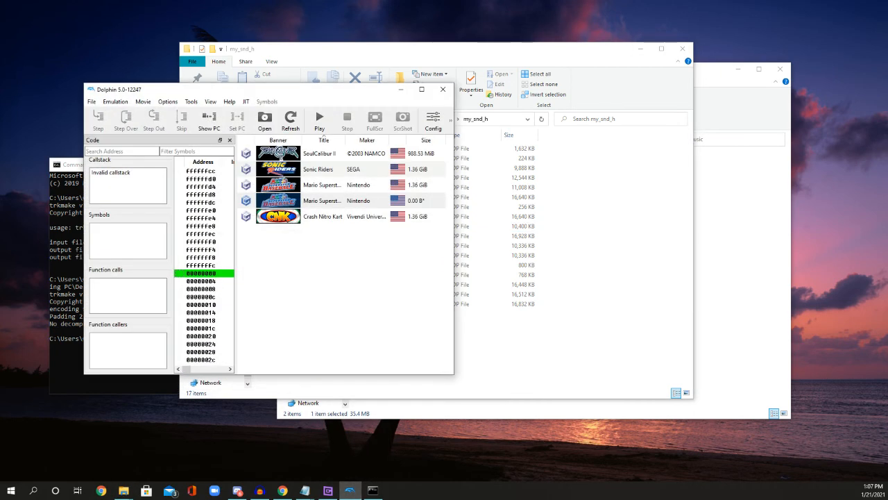
pyautogui.click(341, 292)
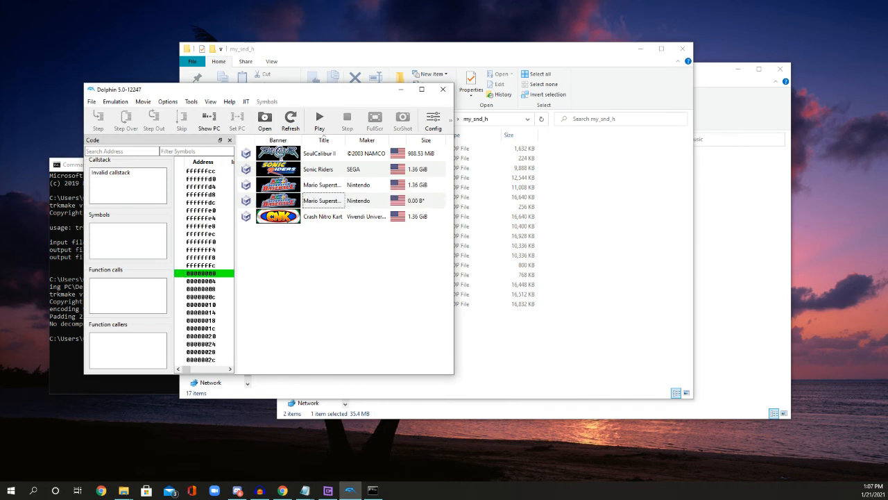
pyautogui.click(323, 185)
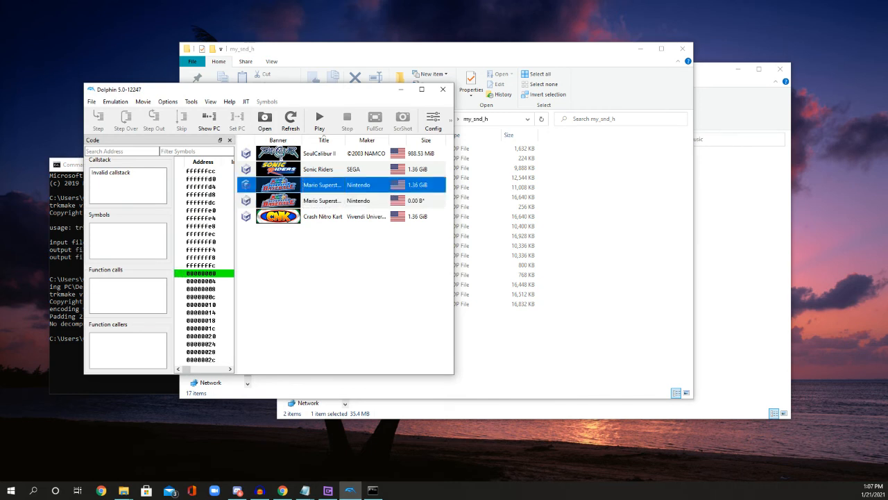
pyautogui.click(324, 200)
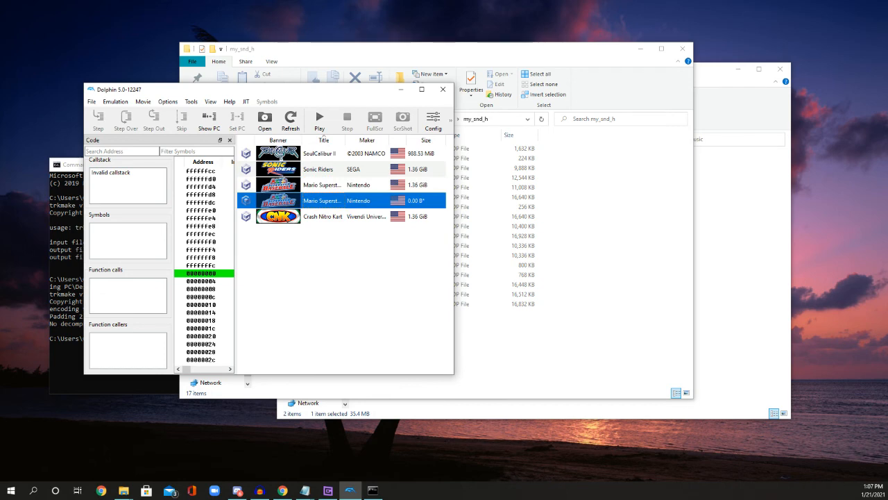
pyautogui.doubleClick(324, 200)
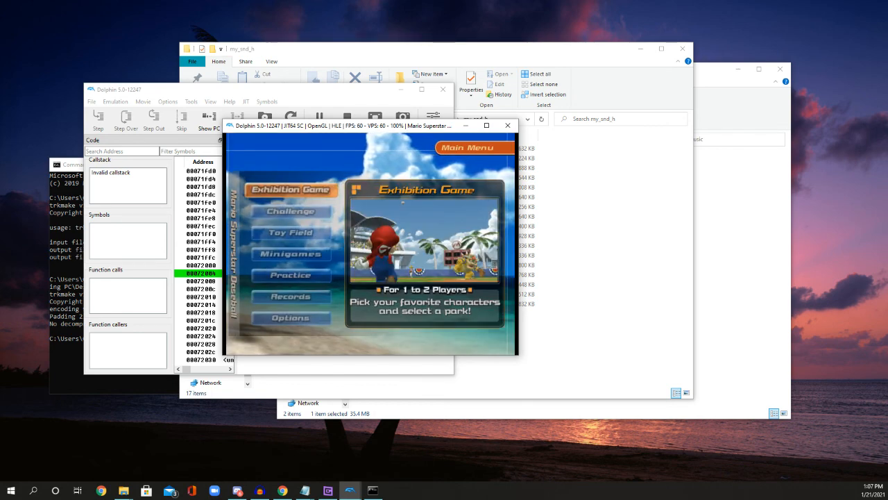
# Step: Set up an Exhibition Game with Mario Heroes against Luigi Gentlemen, accepting the teams, the Weak CPU level and the batting order
pyautogui.press('x')
pyautogui.press('x')
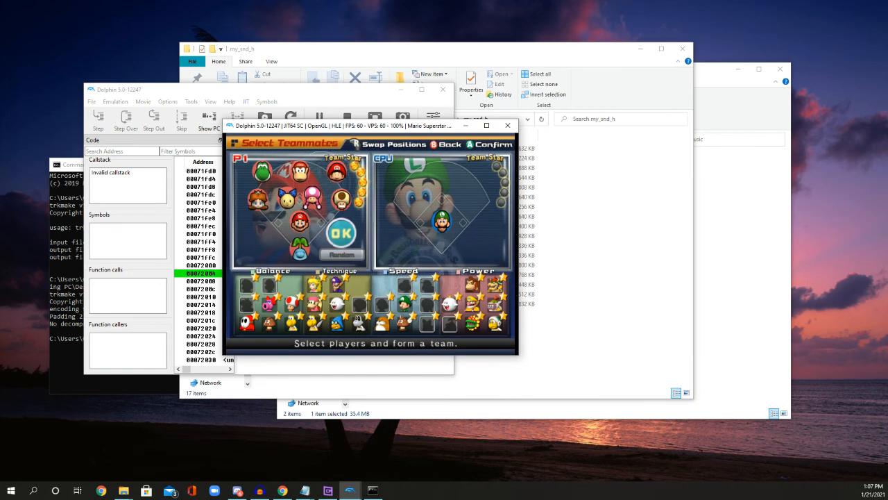
pyautogui.press('x')
pyautogui.press('x')
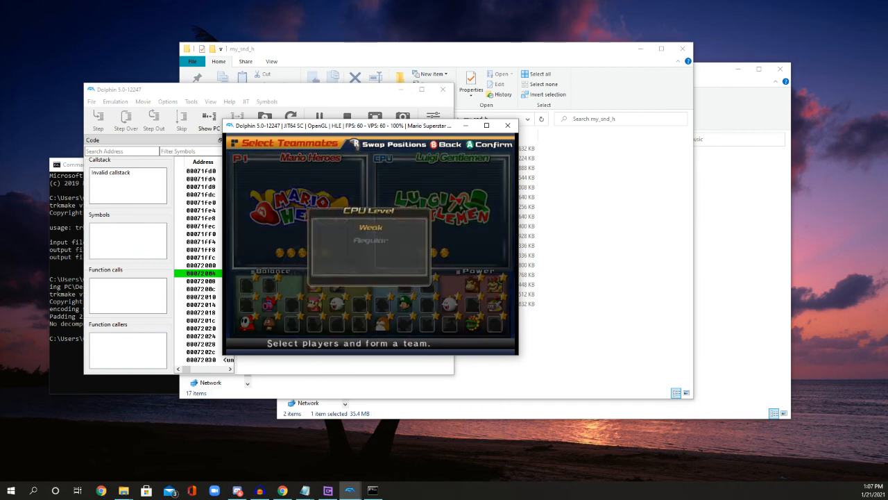
pyautogui.press('x')
pyautogui.press('x')
pyautogui.press('x')
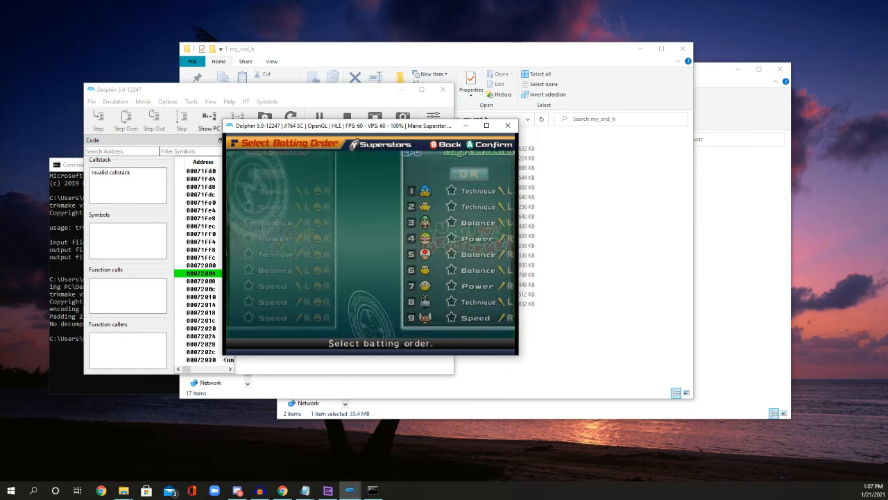
pyautogui.press('x')
pyautogui.press('x')
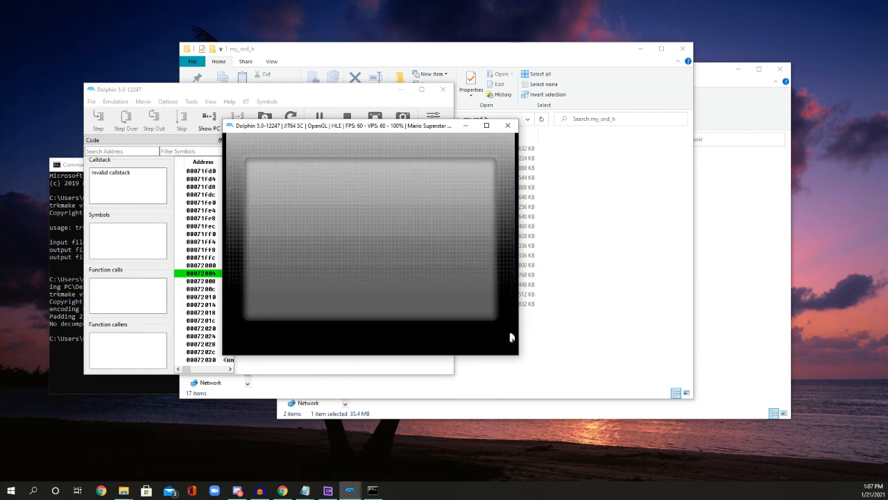